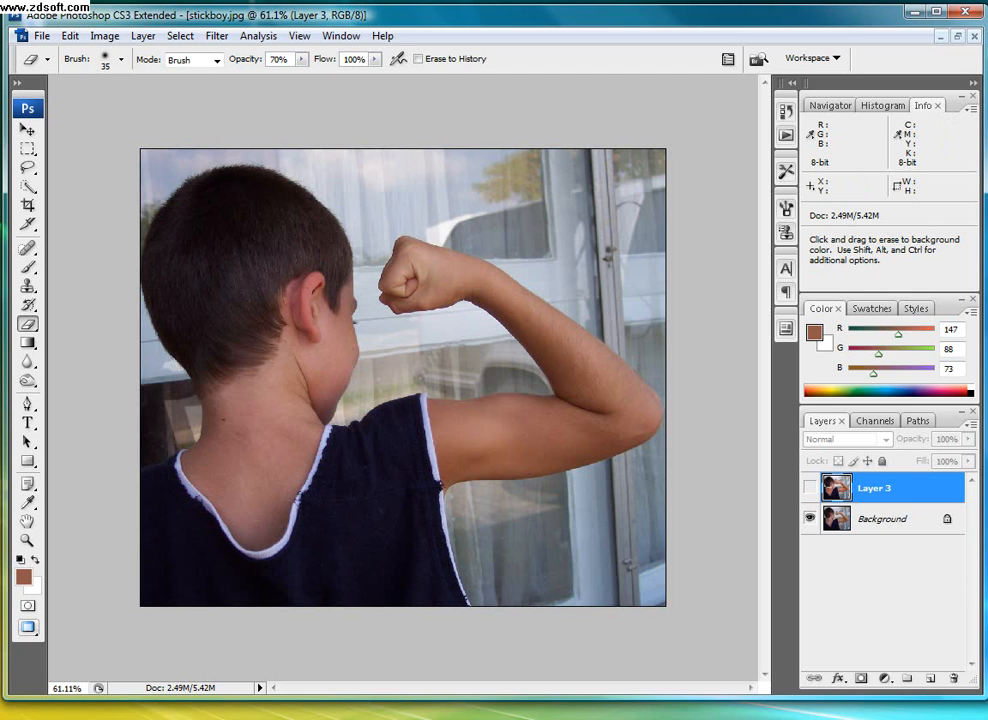
Delete Layer 3 and duplicate the Background layer.
left_click(810, 488)
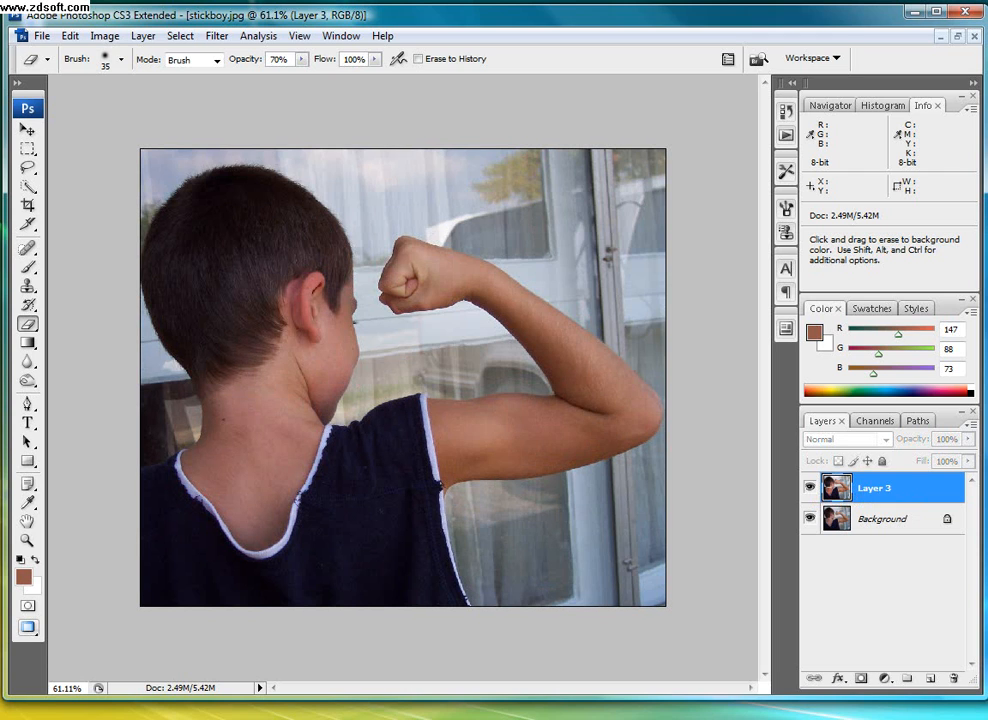
left_click_drag(873, 488, 953, 678)
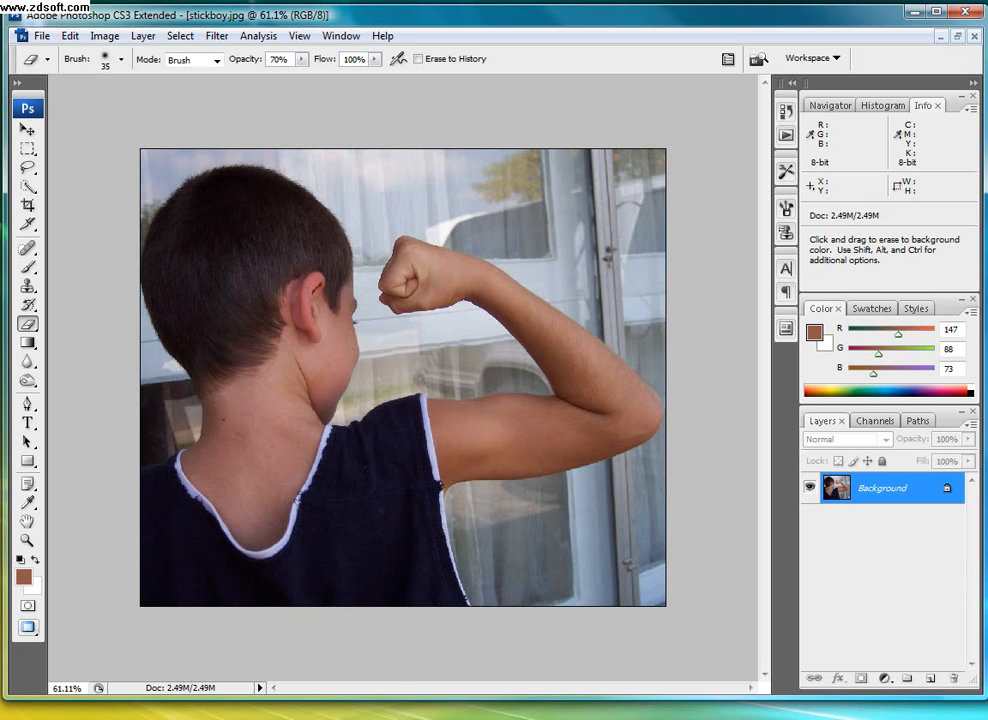
left_click_drag(880, 488, 930, 678)
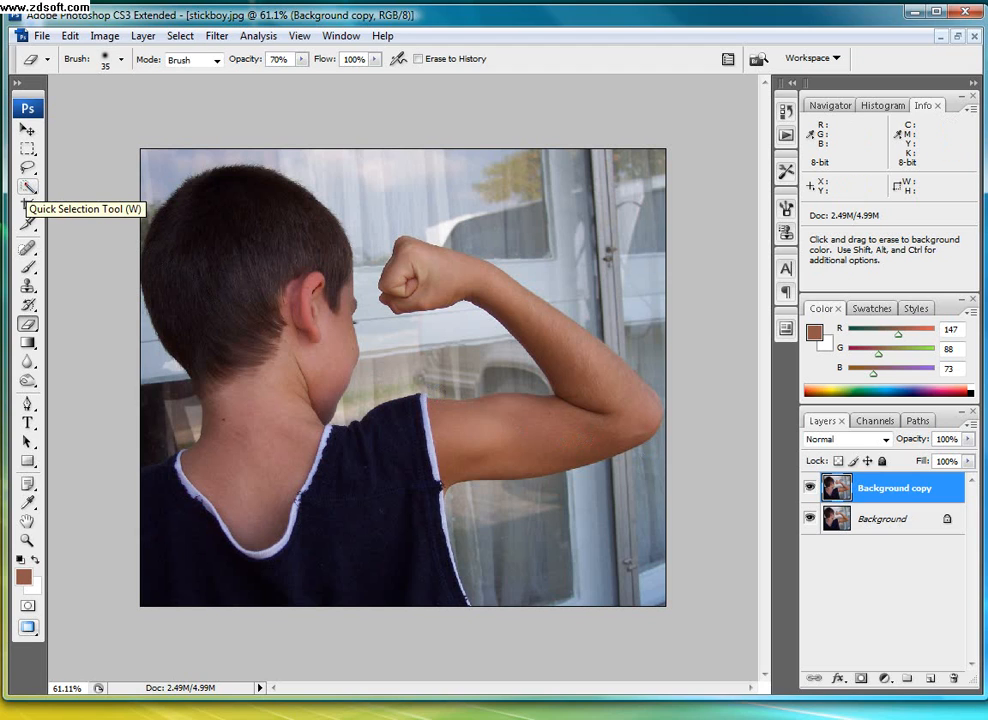
Select the upper arm and shoulder with a 50-pixel Quick Selection brush and copy them to a new layer.
left_click(27, 186)
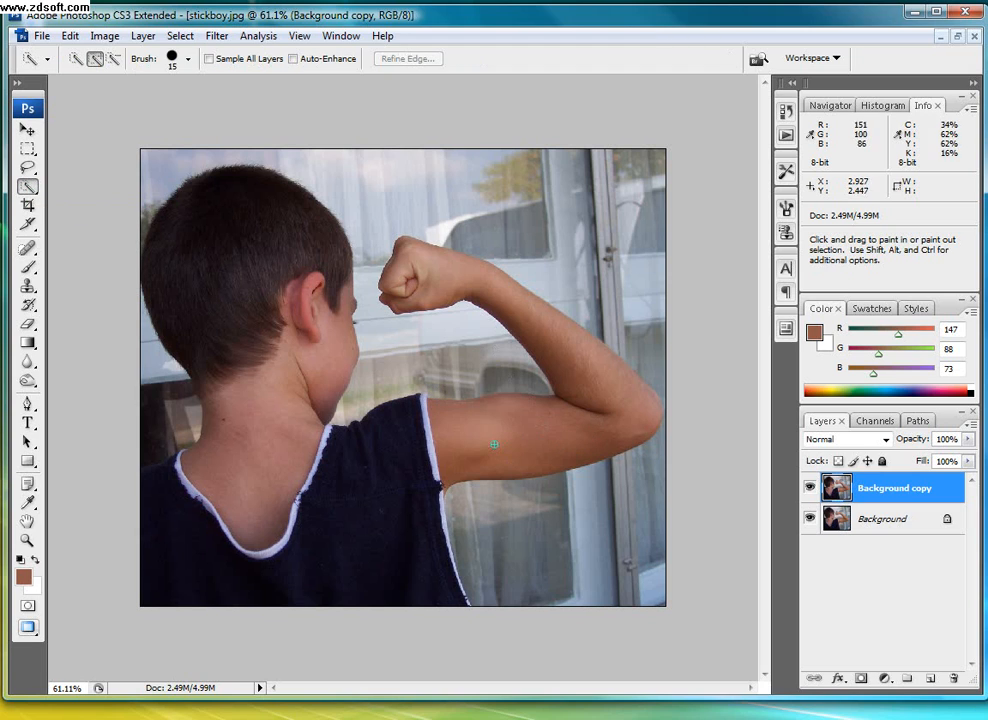
key("bracketright")
key("bracketright")
mouse_move(494, 430)
left_mouse_down()
mouse_move(469, 428)
mouse_move(529, 410)
left_mouse_up()
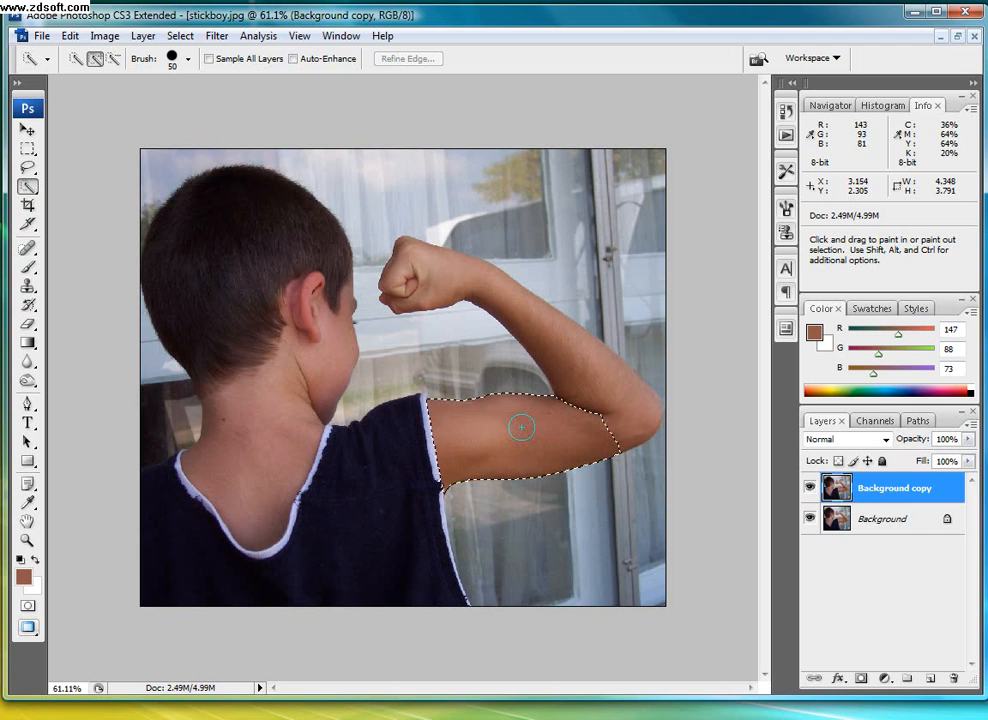
mouse_move(401, 423)
left_mouse_down()
mouse_move(311, 443)
mouse_move(289, 416)
mouse_move(385, 474)
mouse_move(427, 464)
mouse_move(408, 492)
mouse_move(431, 484)
mouse_move(389, 484)
mouse_move(435, 442)
left_mouse_up()
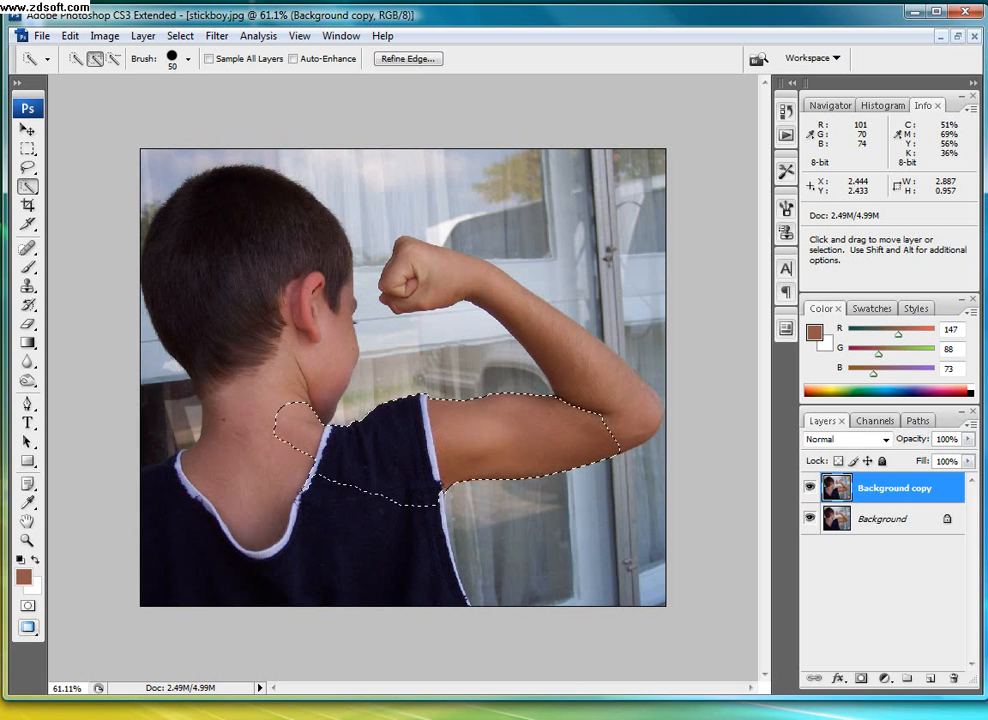
key("ctrl+j")
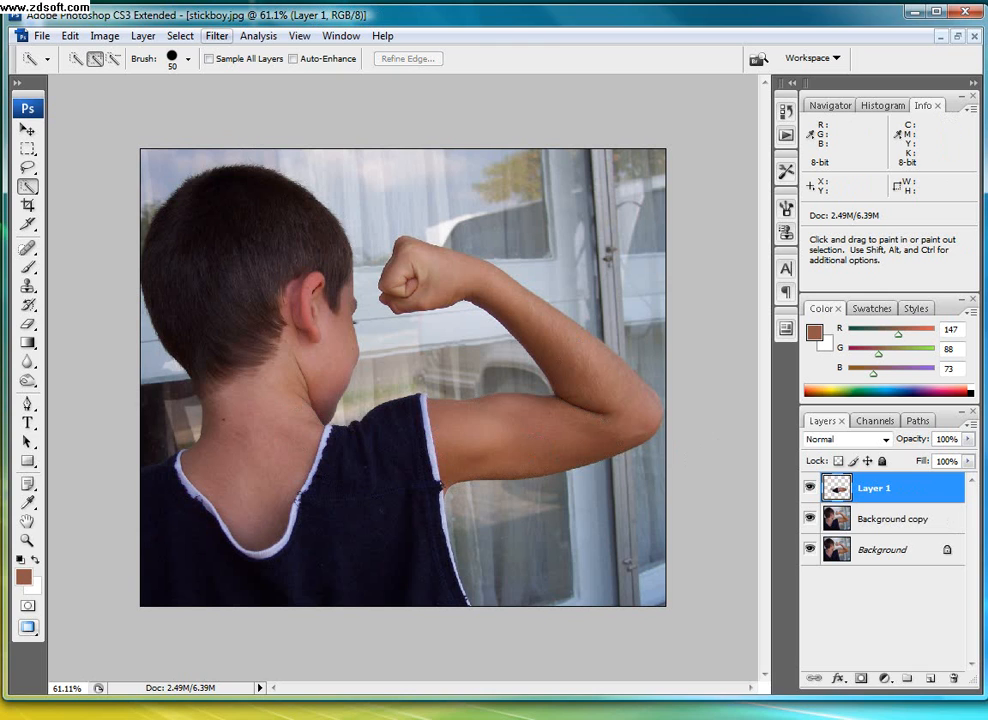
Open the arm layer in the Liquify filter and compare it with and without the backdrop.
left_click(217, 36)
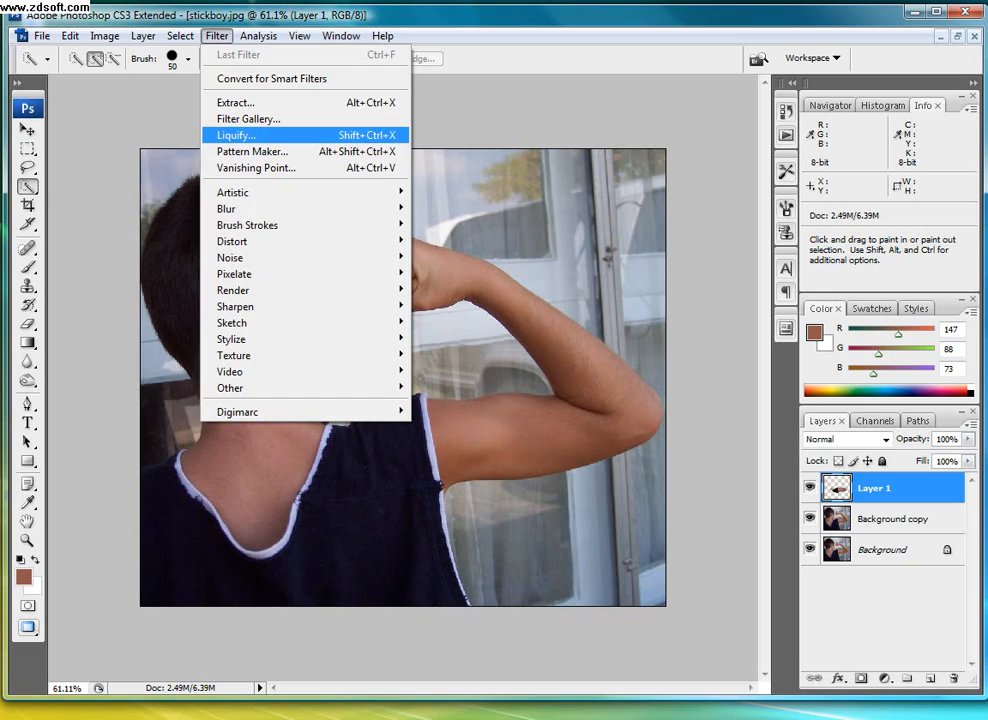
left_click(237, 135)
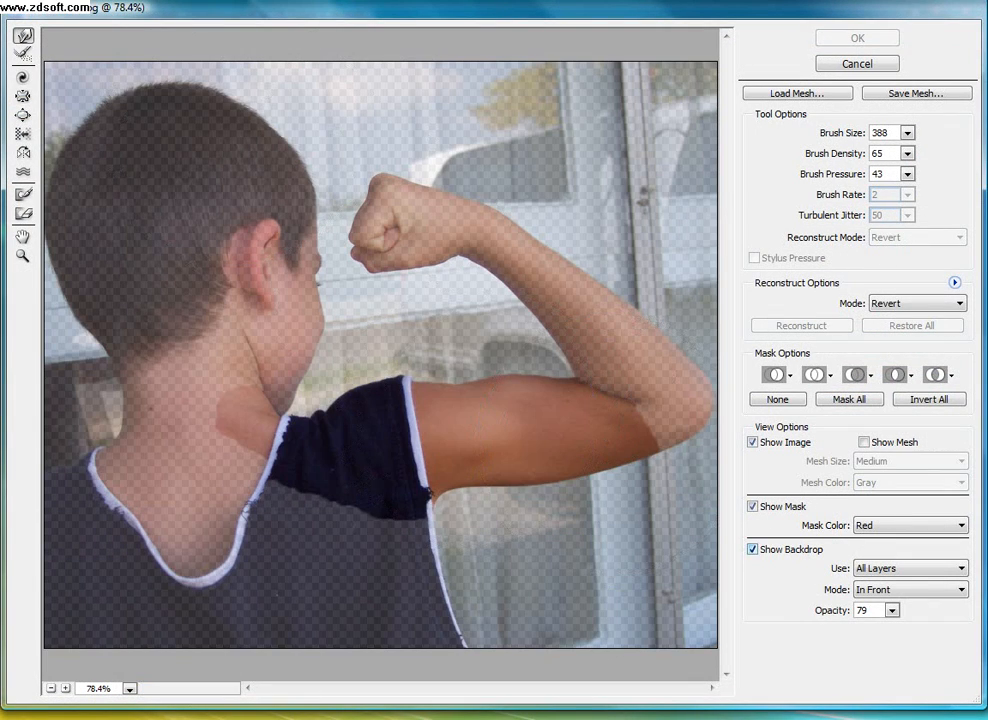
left_click(752, 549)
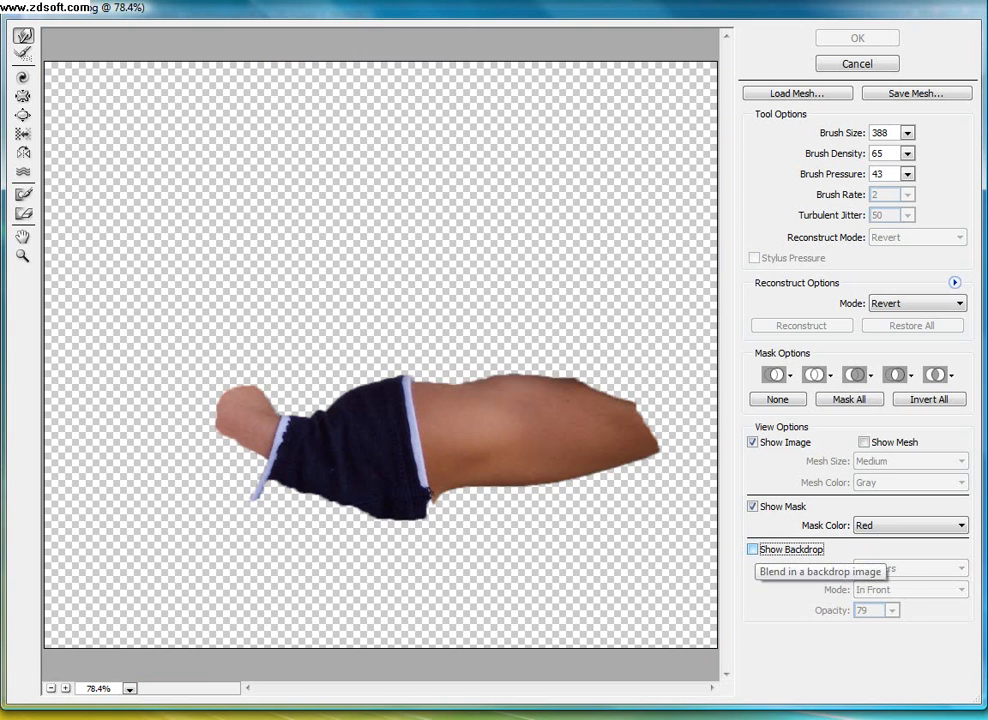
left_click(752, 549)
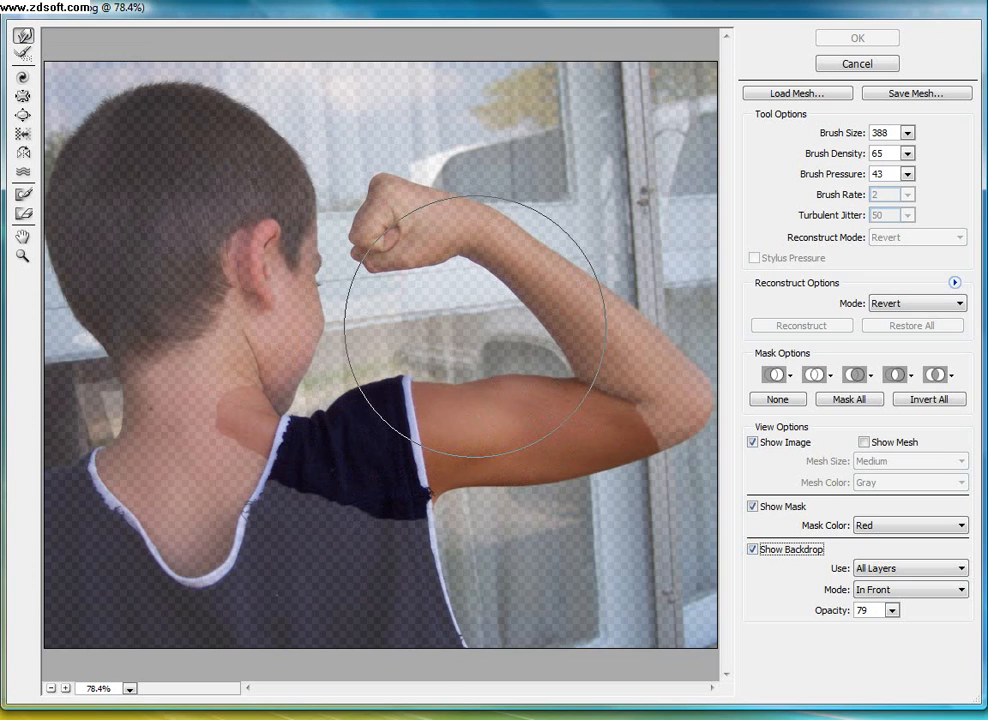
Push the upper edge of the biceps outward with the Forward Warp tool at brush size 154.
key("bracketleft")
key("bracketleft")
key("bracketleft")
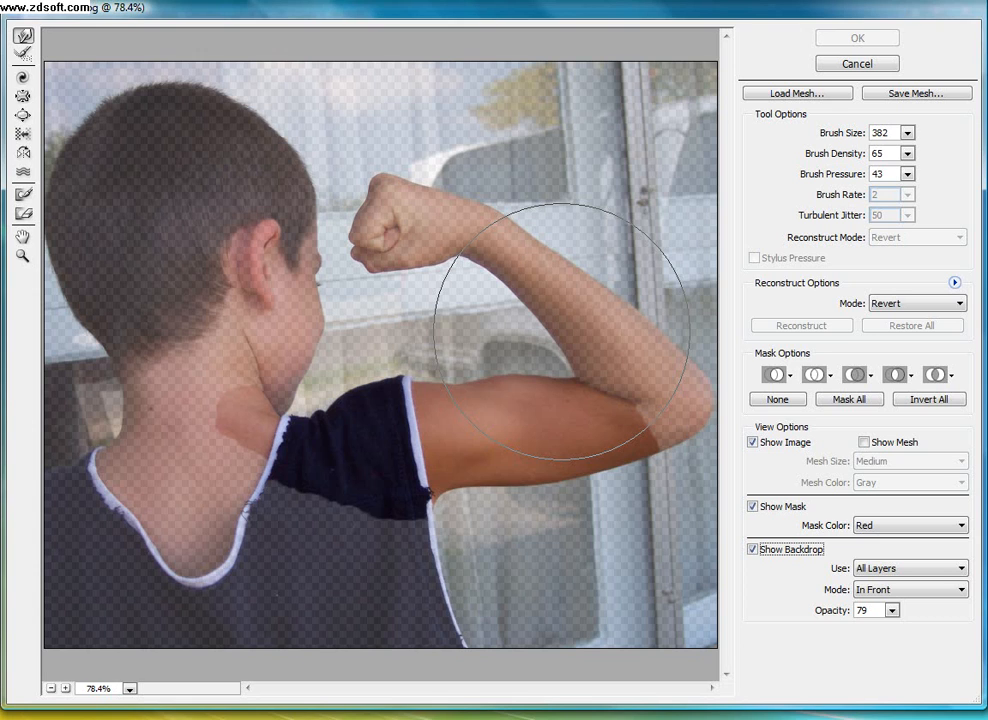
key("bracketleft")
key("bracketleft")
key("bracketleft")
key("bracketleft")
key("bracketleft")
key("bracketleft")
key("bracketleft")
key("bracketleft")
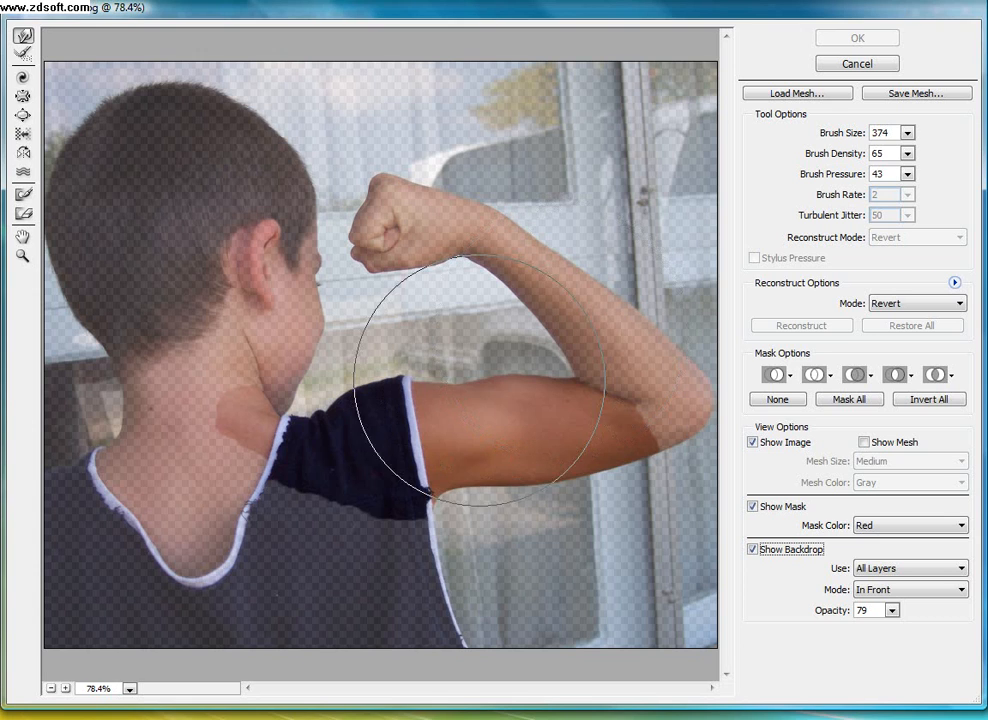
key("bracketleft")
key("bracketleft")
key("bracketleft")
key("bracketleft")
key("bracketleft")
key("bracketleft")
key("bracketleft")
key("bracketleft")
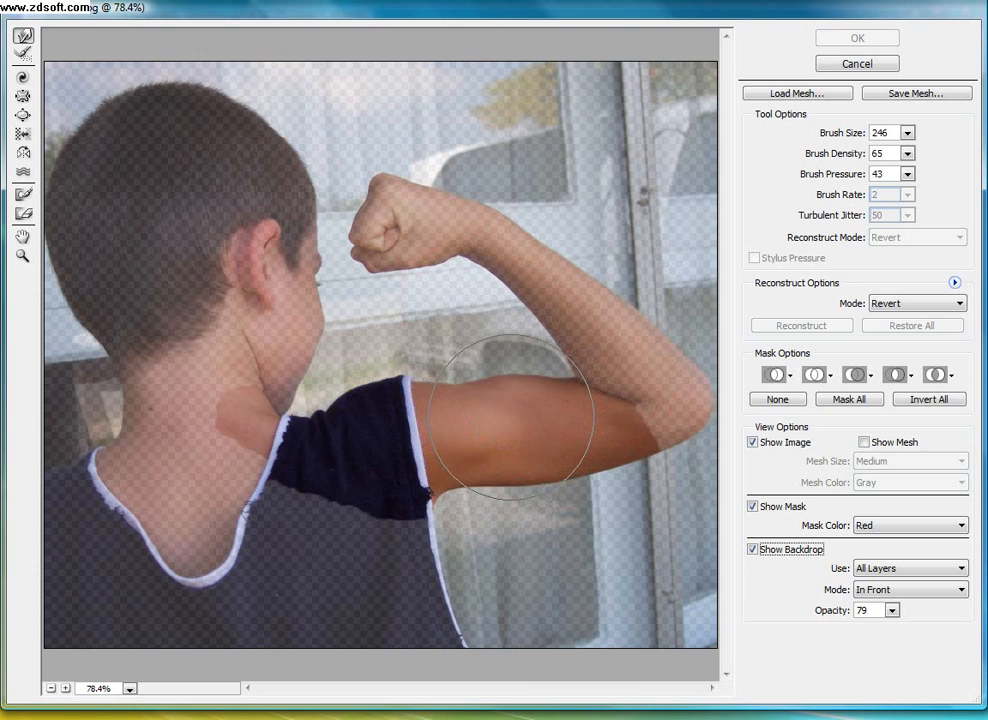
key("bracketleft")
key("bracketleft")
key("bracketleft")
key("bracketleft")
key("bracketleft")
key("bracketleft")
key("bracketleft")
key("bracketleft")
key("bracketleft")
key("bracketleft")
key("bracketleft")
key("bracketleft")
key("bracketleft")
key("bracketleft")
key("bracketleft")
key("bracketleft")
key("bracketleft")
key("bracketleft")
key("bracketright")
key("bracketright")
key("bracketright")
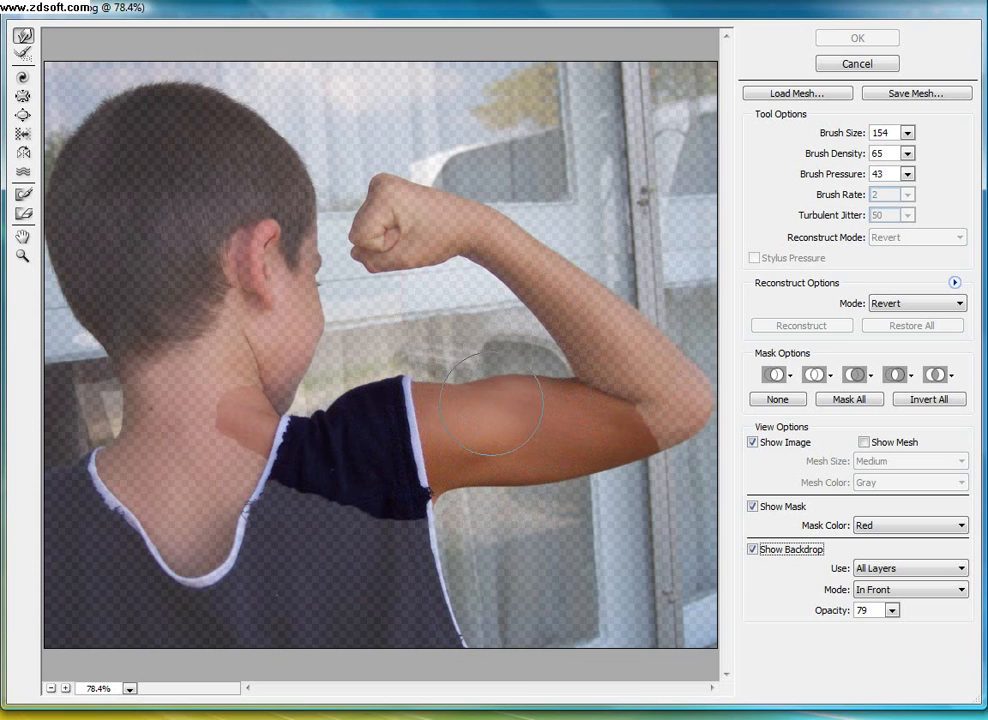
left_click_drag(510, 412, 557, 382)
left_click_drag(504, 406, 488, 387)
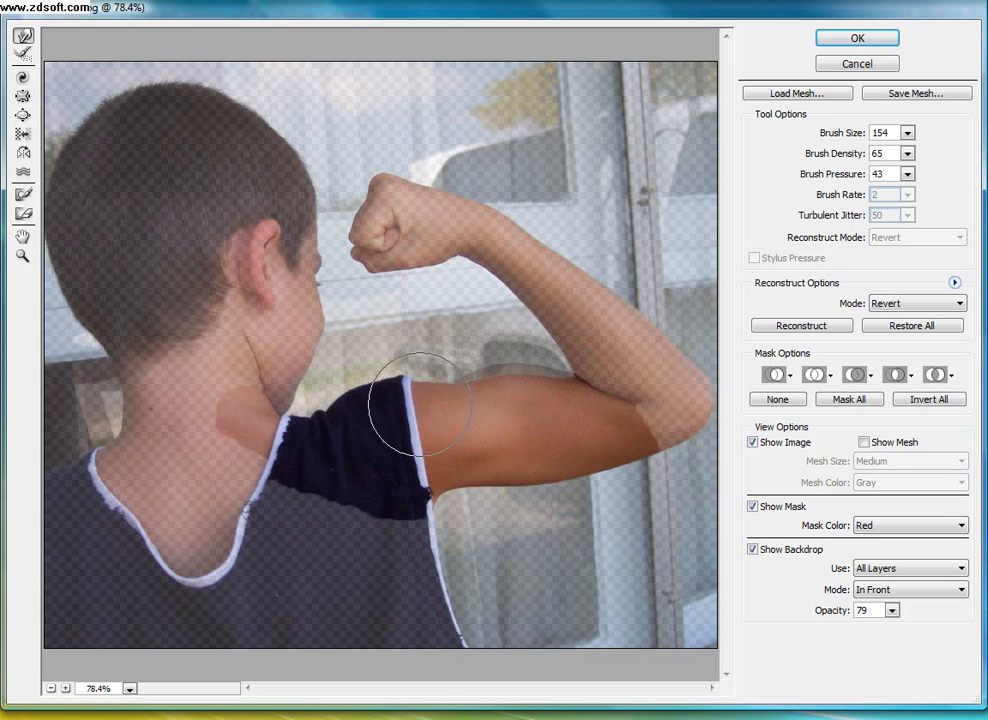
Bulge the shoulder and the underside of the upper arm, hide the backdrop and apply the Liquify filter.
mouse_move(388, 396)
left_mouse_down()
mouse_move(359, 410)
mouse_move(335, 414)
mouse_move(365, 415)
left_mouse_up()
mouse_move(494, 474)
left_mouse_down()
mouse_move(525, 461)
mouse_move(571, 454)
left_mouse_up()
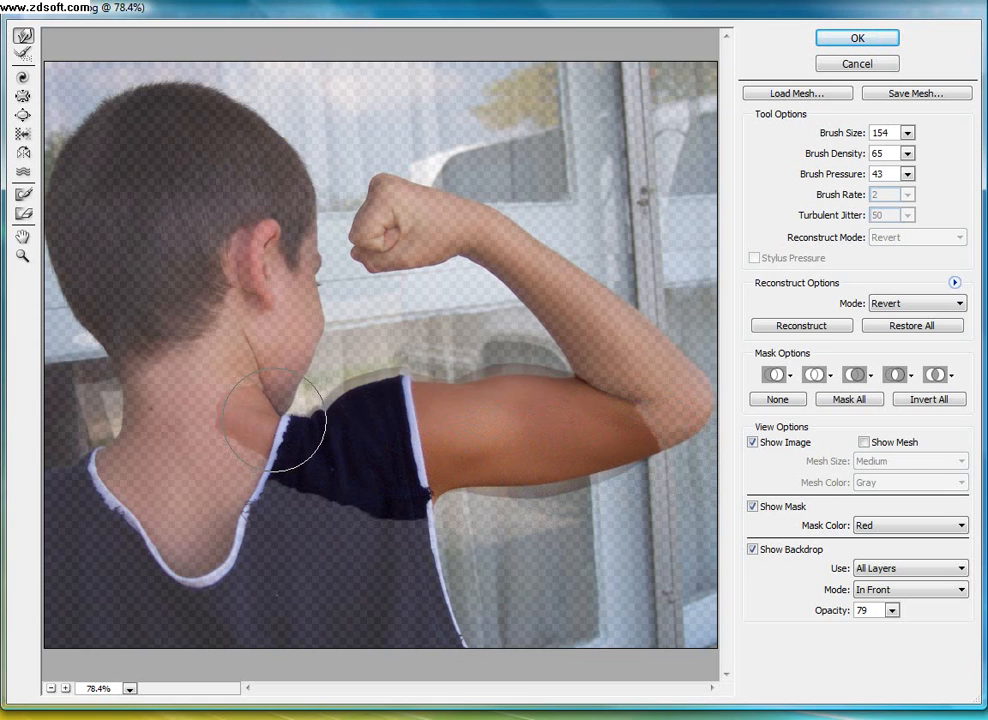
mouse_move(264, 408)
left_mouse_down()
mouse_move(258, 395)
mouse_move(309, 426)
mouse_move(348, 430)
left_mouse_up()
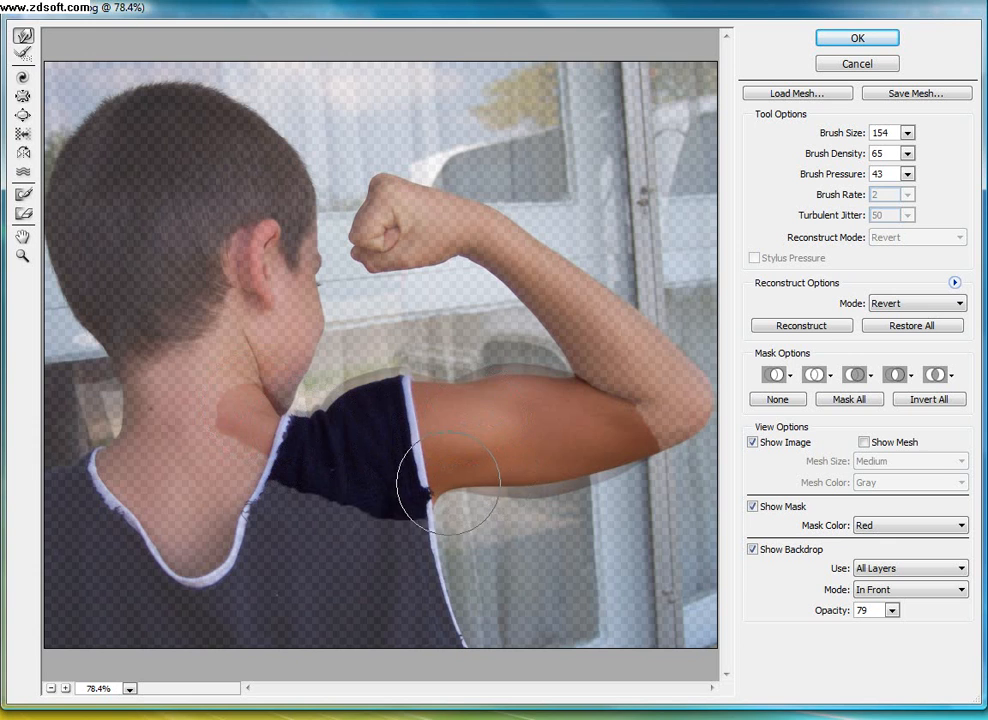
left_click(607, 447)
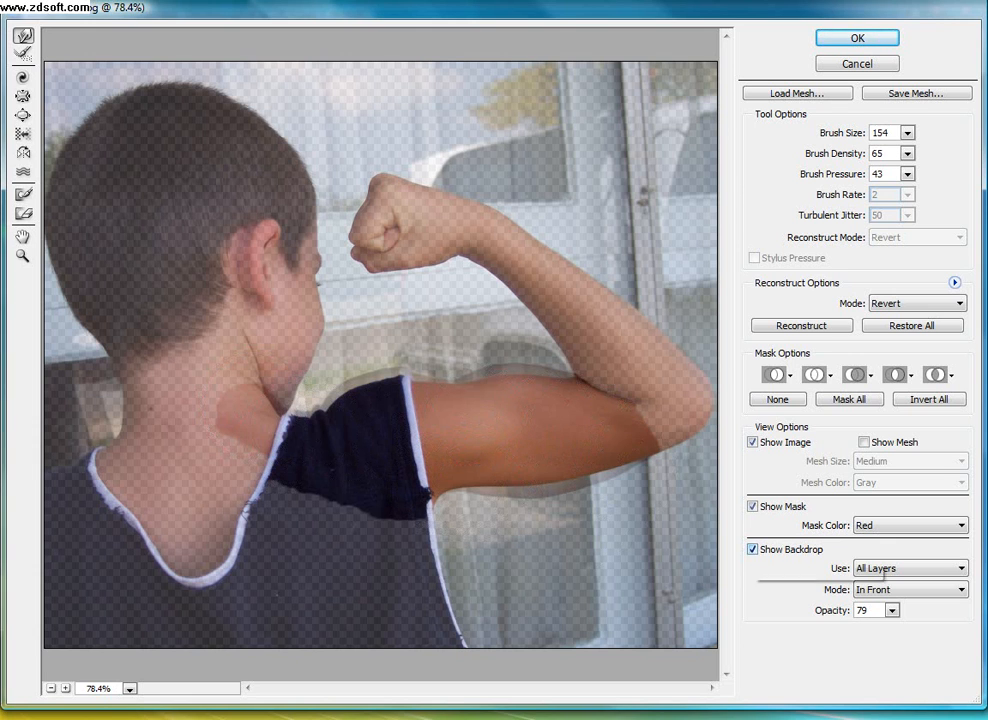
left_click(752, 549)
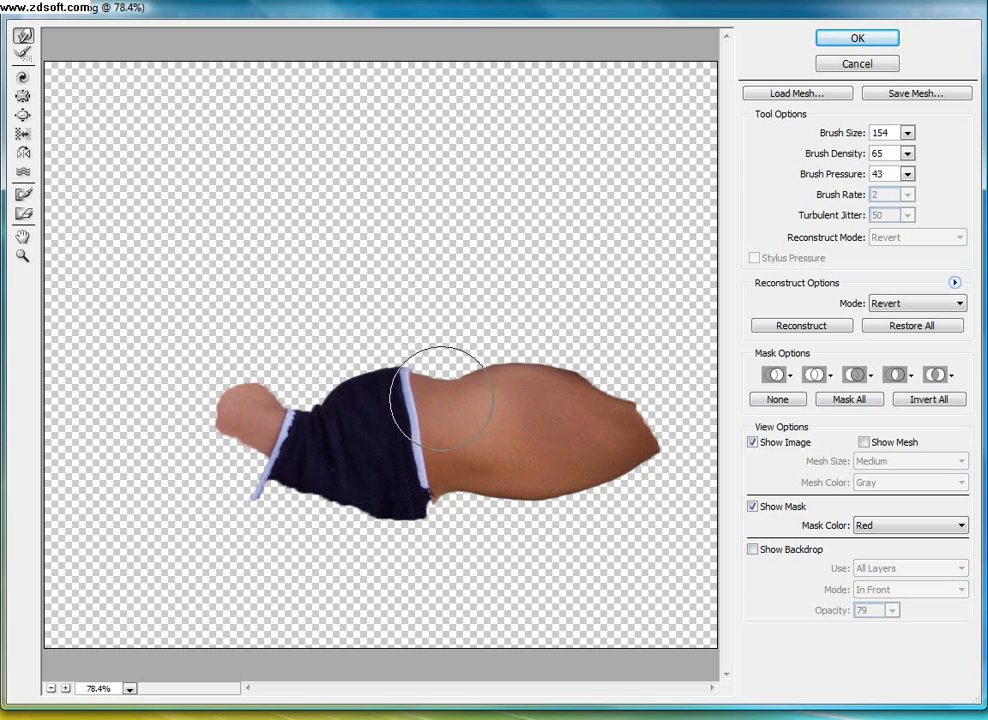
key("Return")
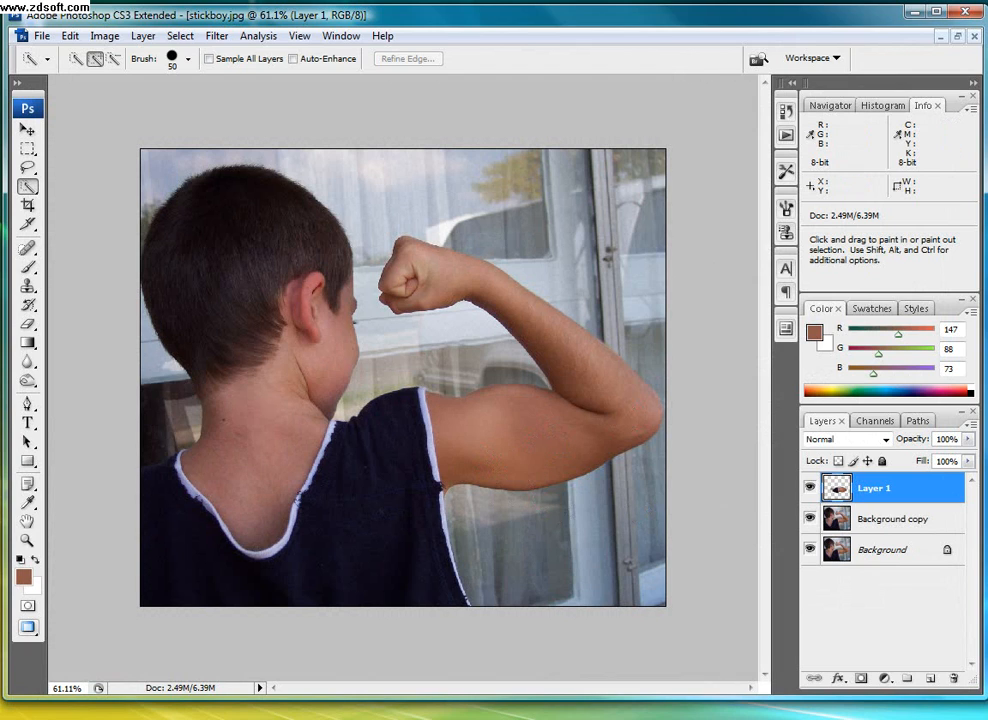
Compare the arm with and without the liquified layer, in full view and close up on the biceps edge, leaving Layer 1 shown.
left_click(810, 487)
left_click(810, 487)
left_click(810, 487)
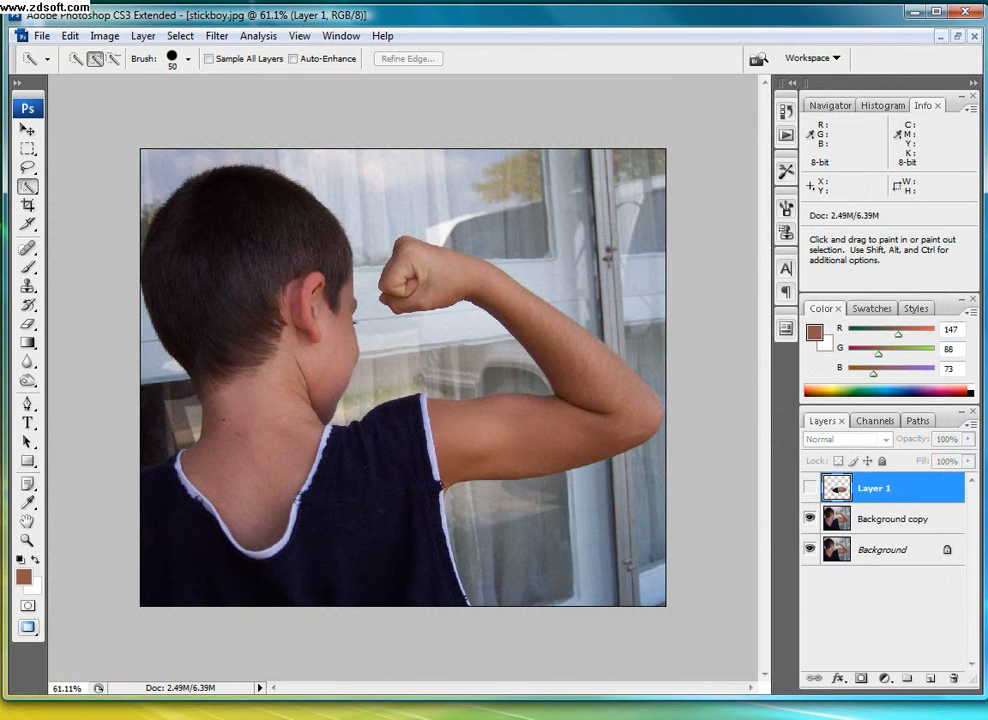
left_click(810, 487)
scroll(520, 406, "up", 2)
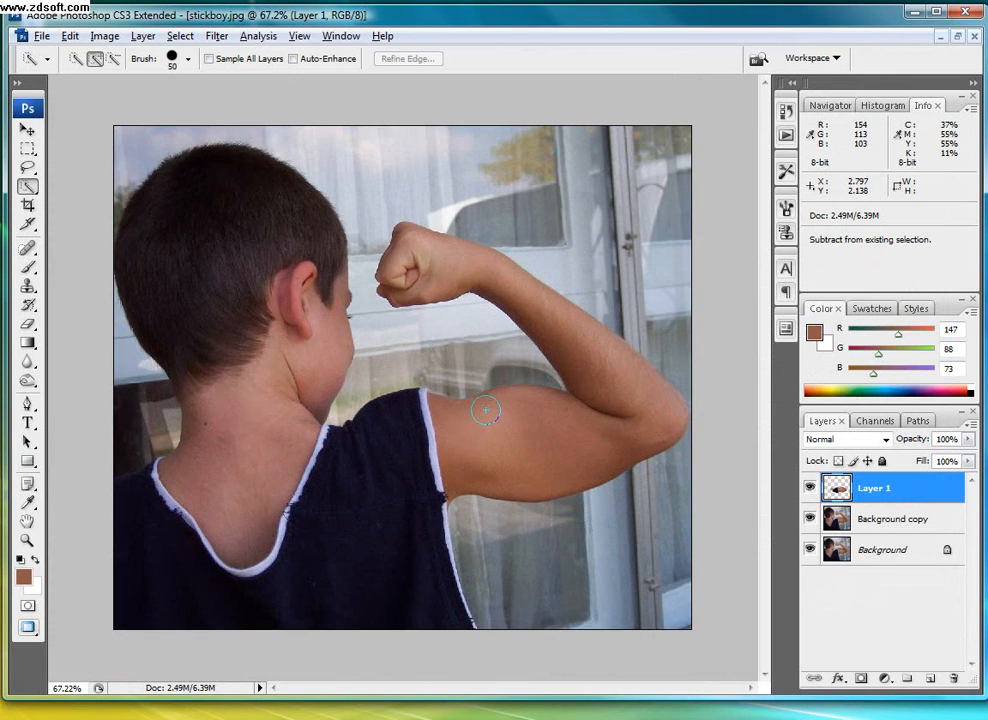
scroll(520, 406, "up", 8)
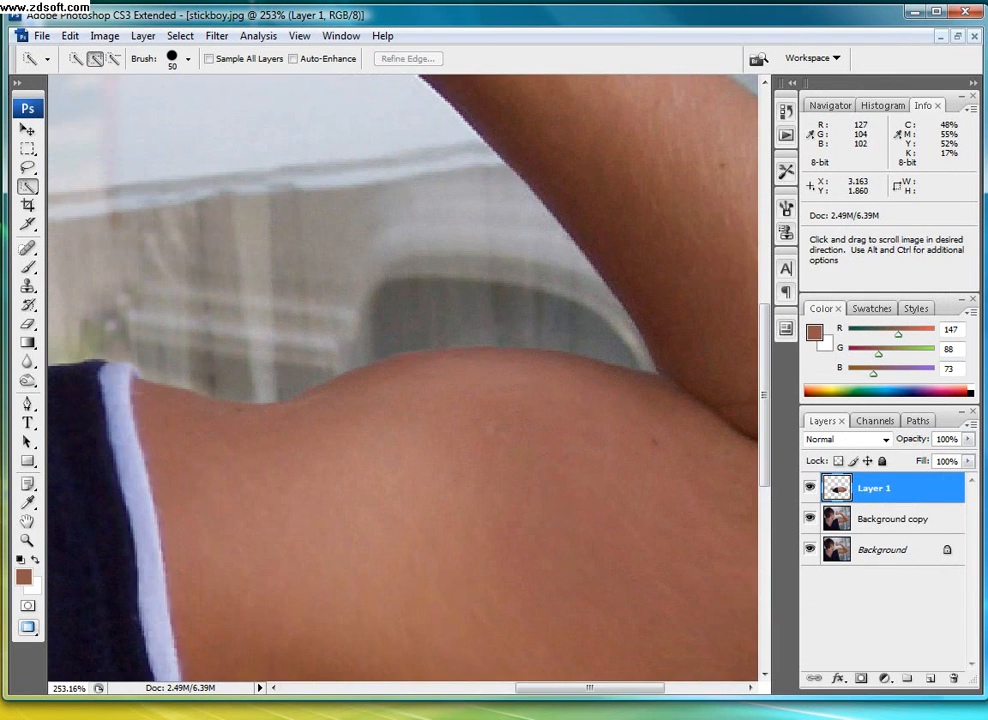
left_click(810, 487)
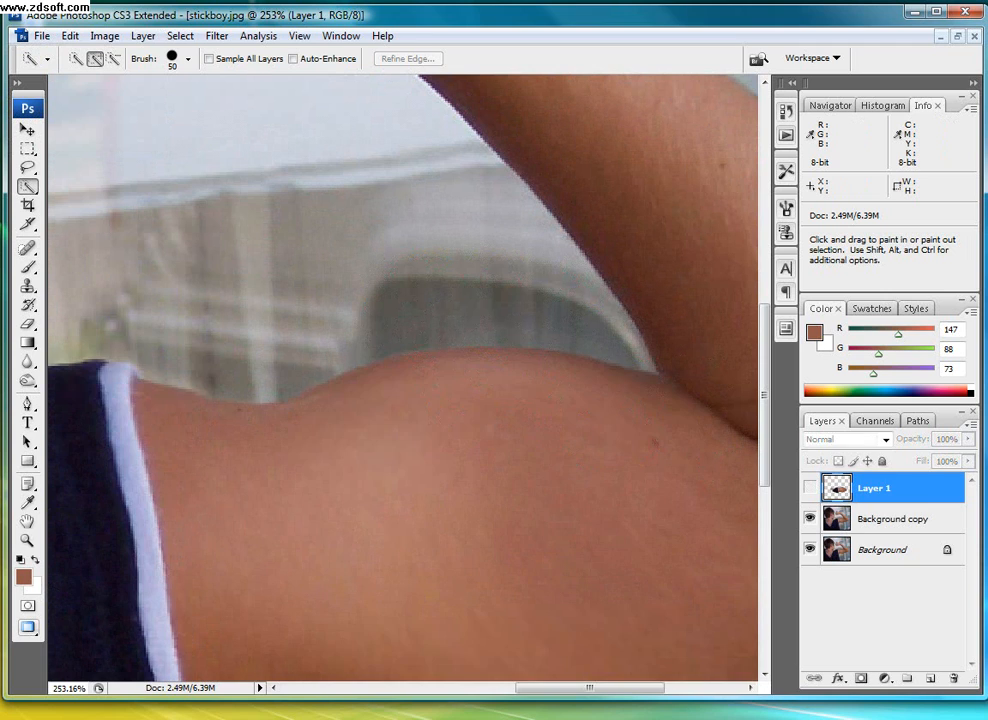
left_click(810, 487)
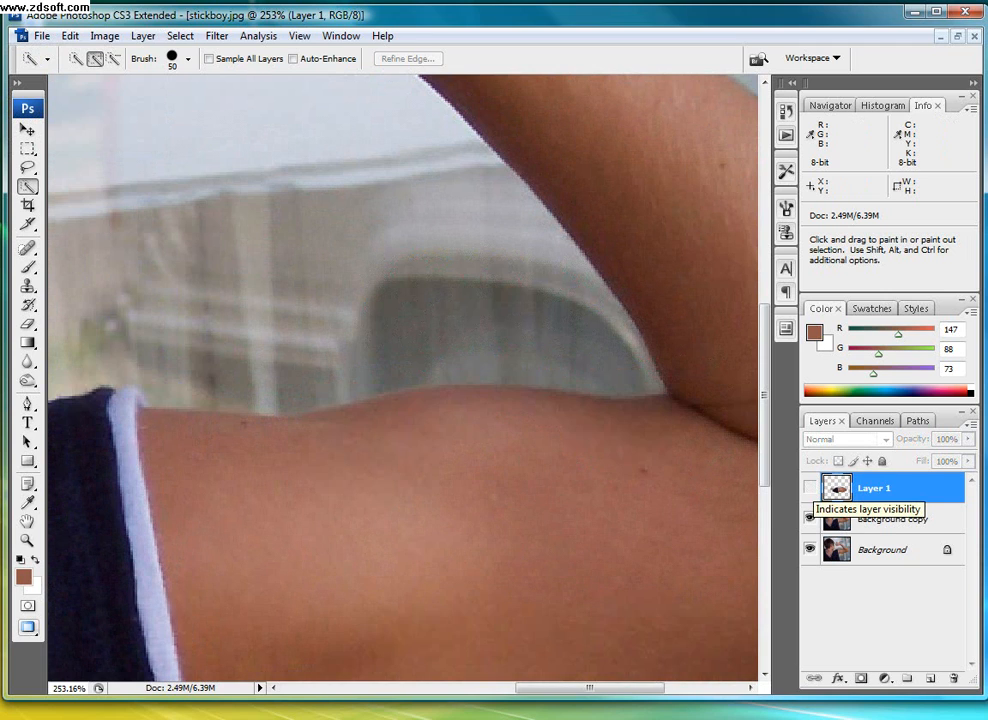
left_click(810, 488)
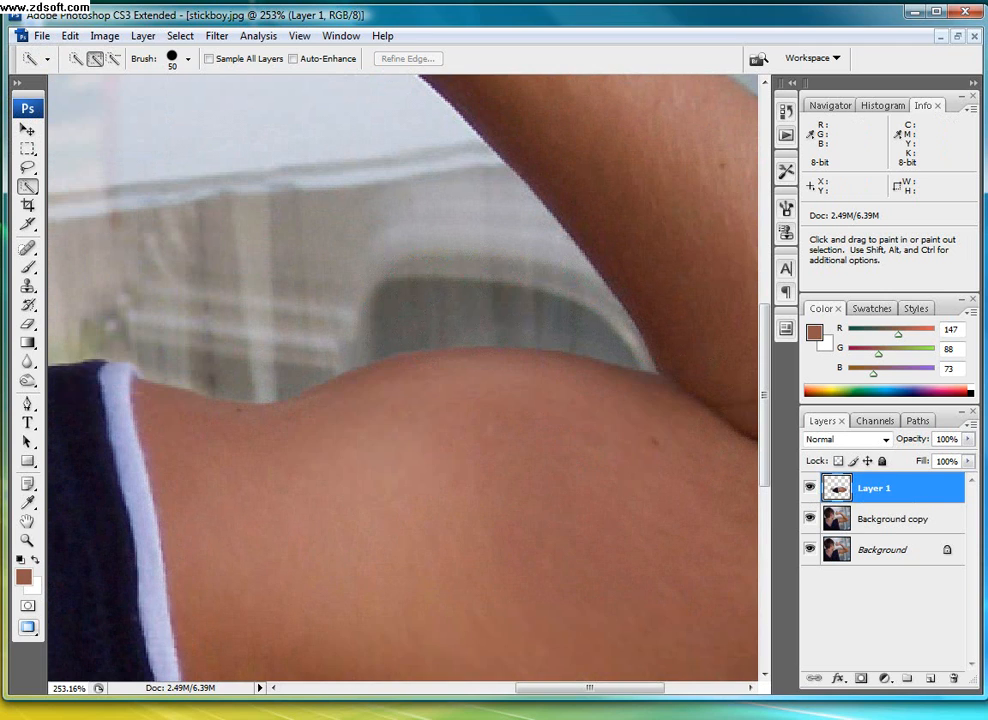
left_click(810, 488)
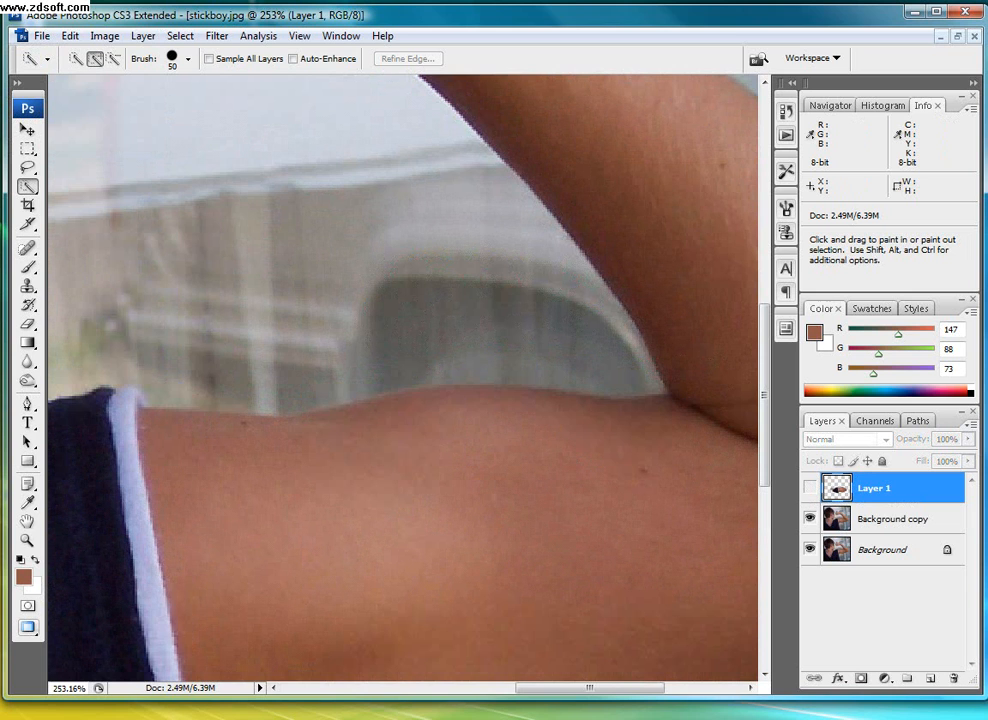
scroll(491, 495, "down", 10)
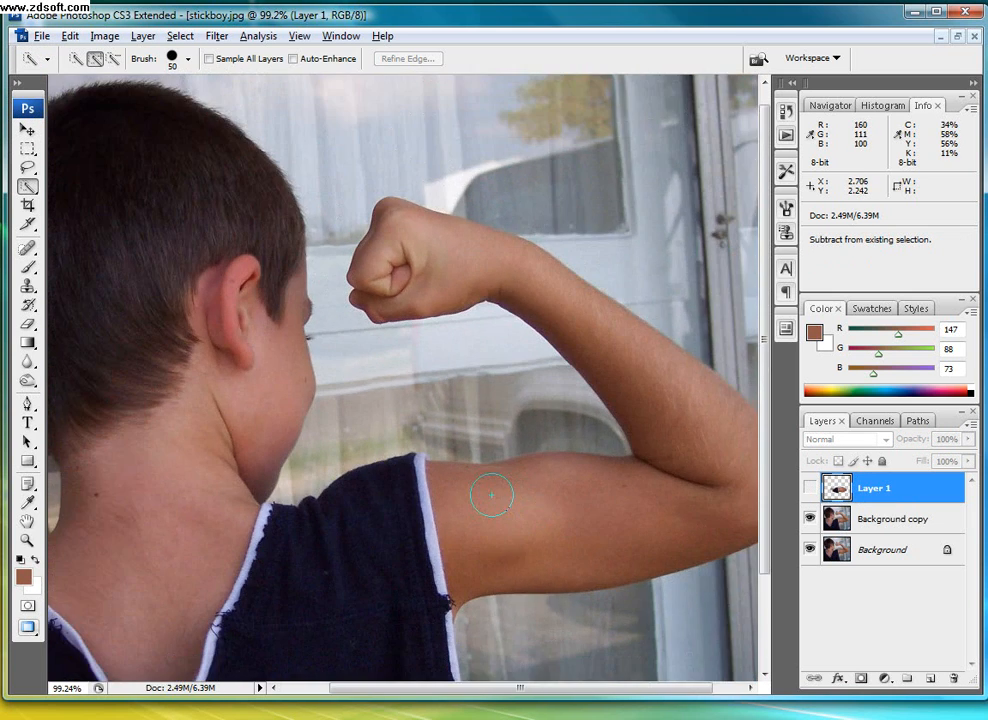
scroll(491, 495, "down", 3)
key("alt+space")
key("Escape")
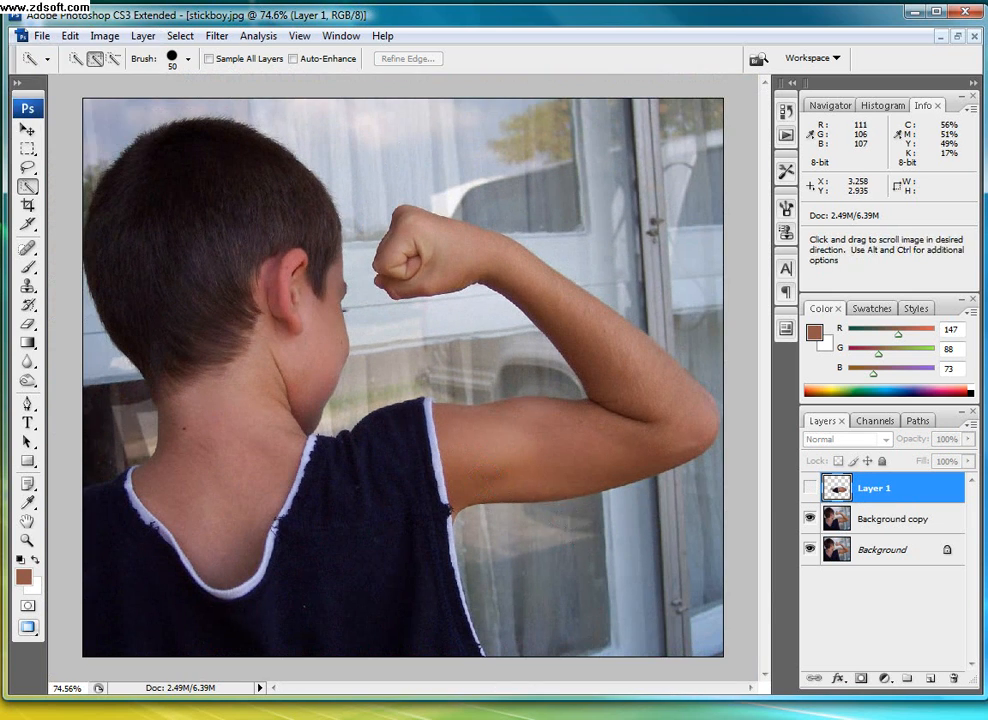
scroll(560, 525, "up", 1)
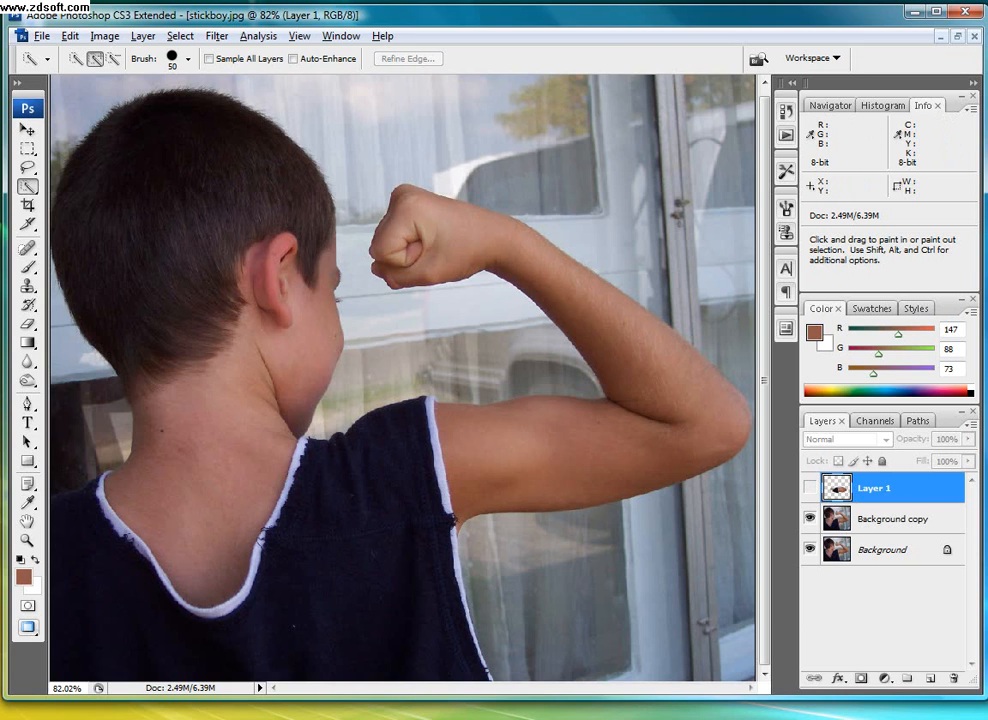
left_click(810, 488)
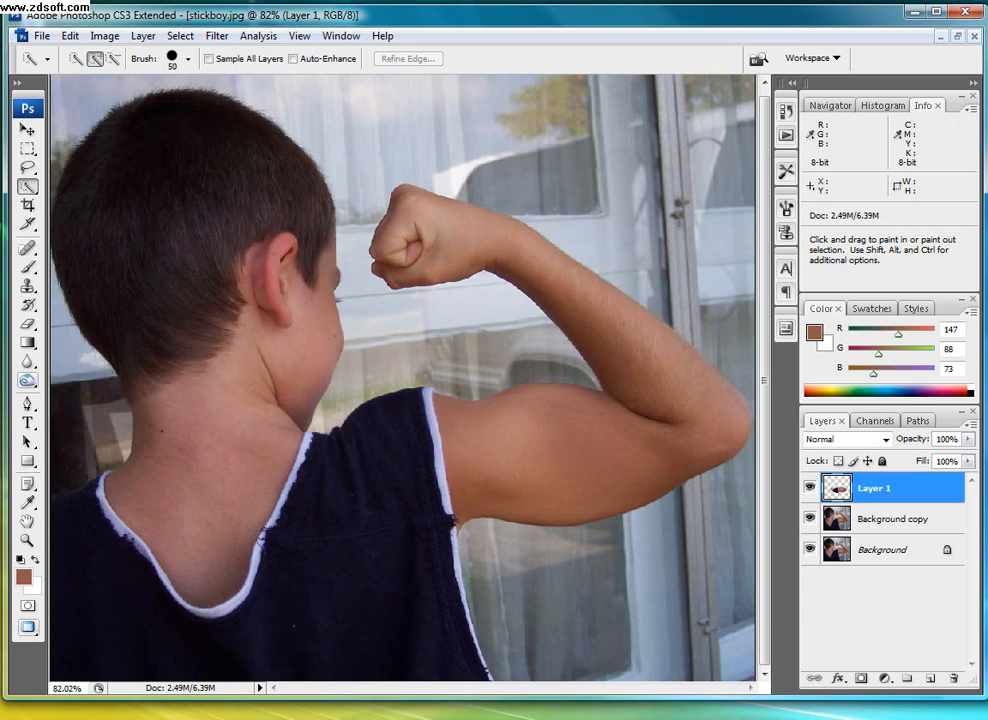
Darken the muscle contours of the upper arm with the Burn tool on midtones at 9% exposure and brush size 45.
left_click(27, 380)
left_click(95, 395)
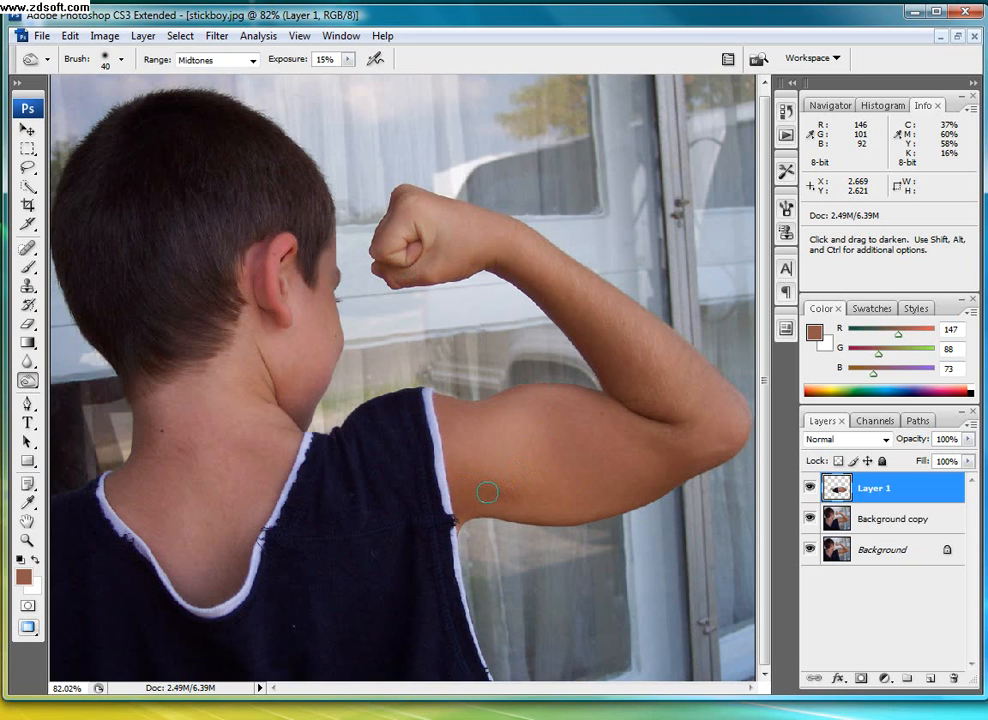
left_click_drag(522, 487, 458, 498)
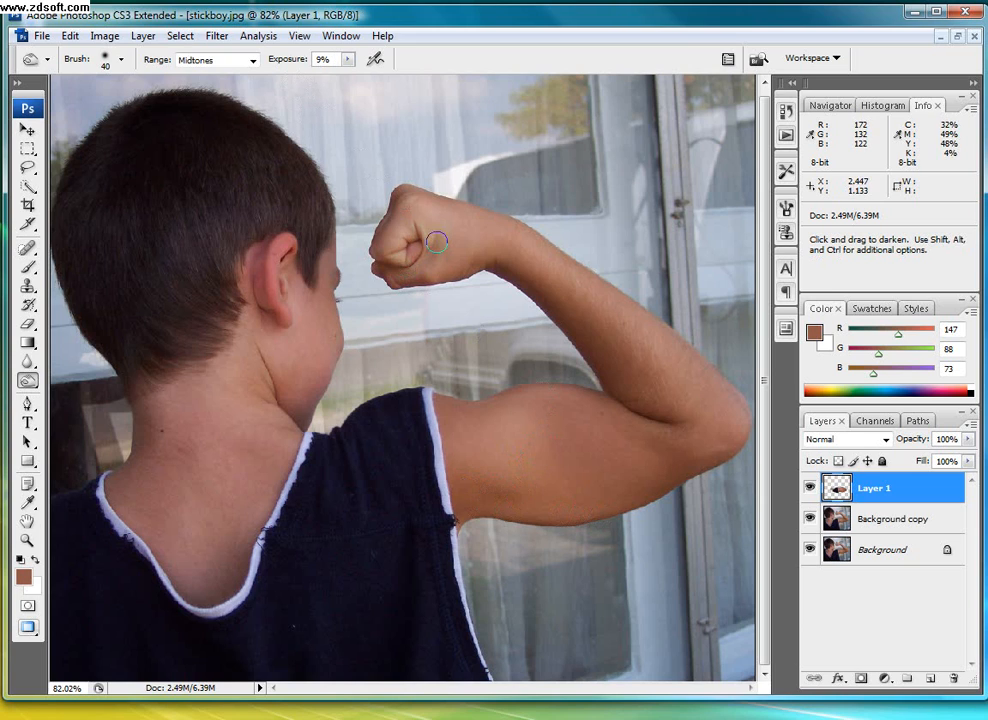
key("bracketright")
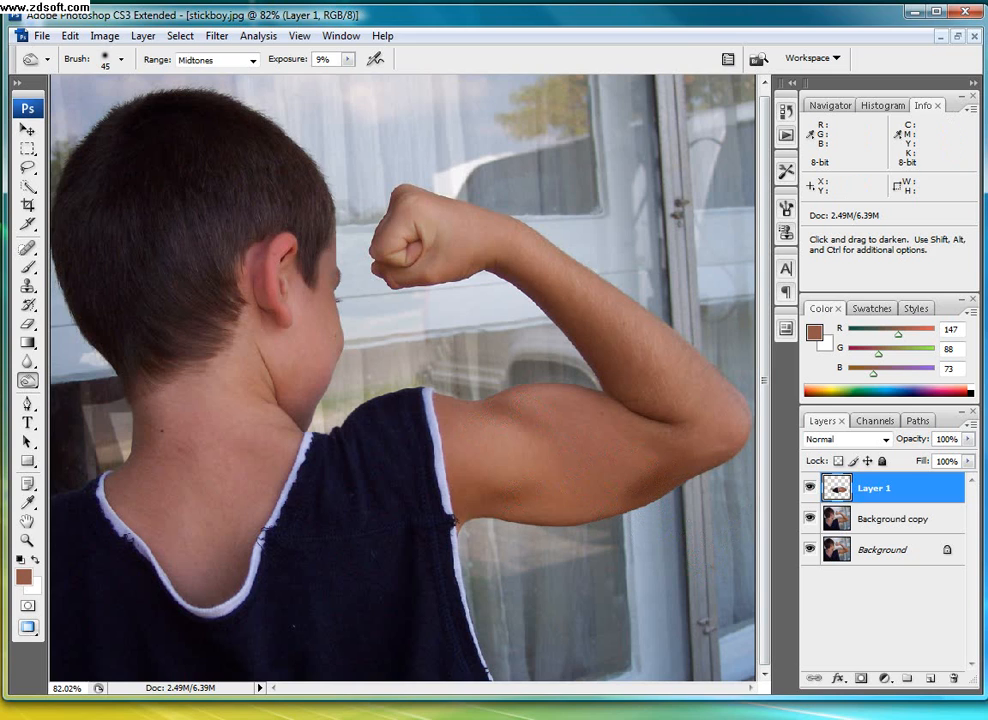
Compare the upper arm with and without the burned muscle shading on Layer 1, leaving the layer shown.
left_click(810, 487)
left_click(810, 487)
left_click(810, 487)
left_click(810, 487)
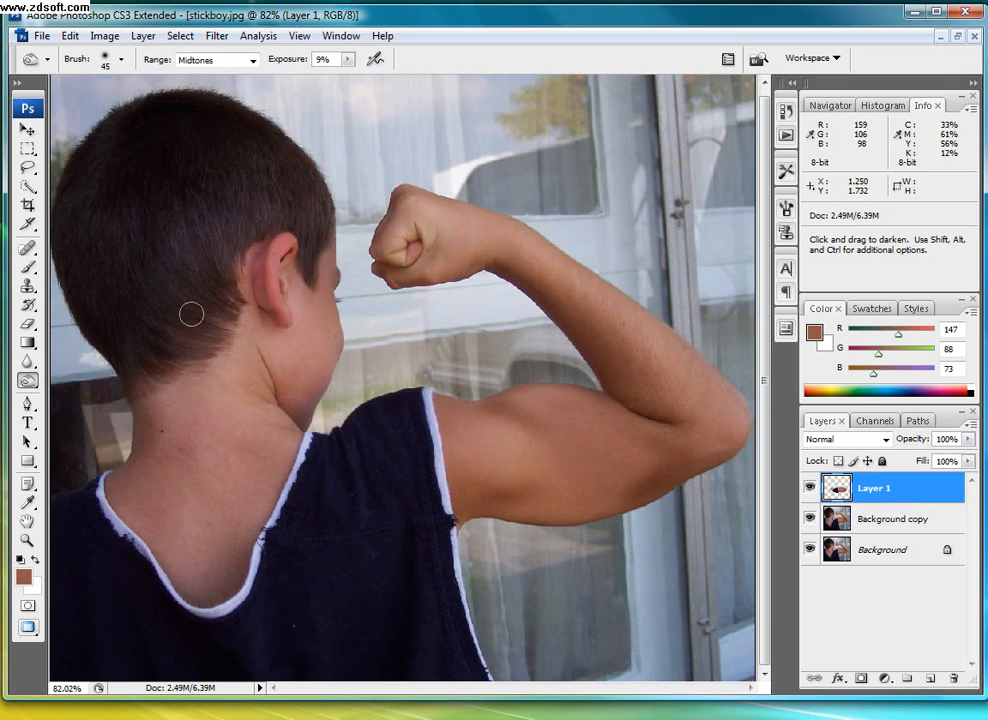
left_click(28, 186)
left_click_drag(467, 452, 560, 448)
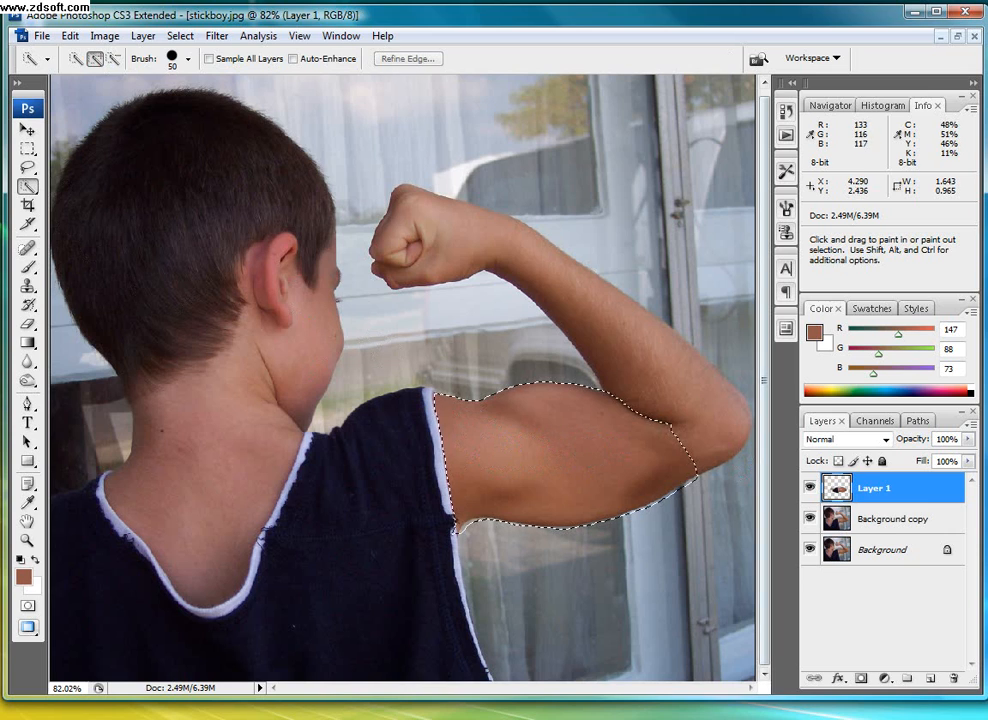
key("ctrl+d")
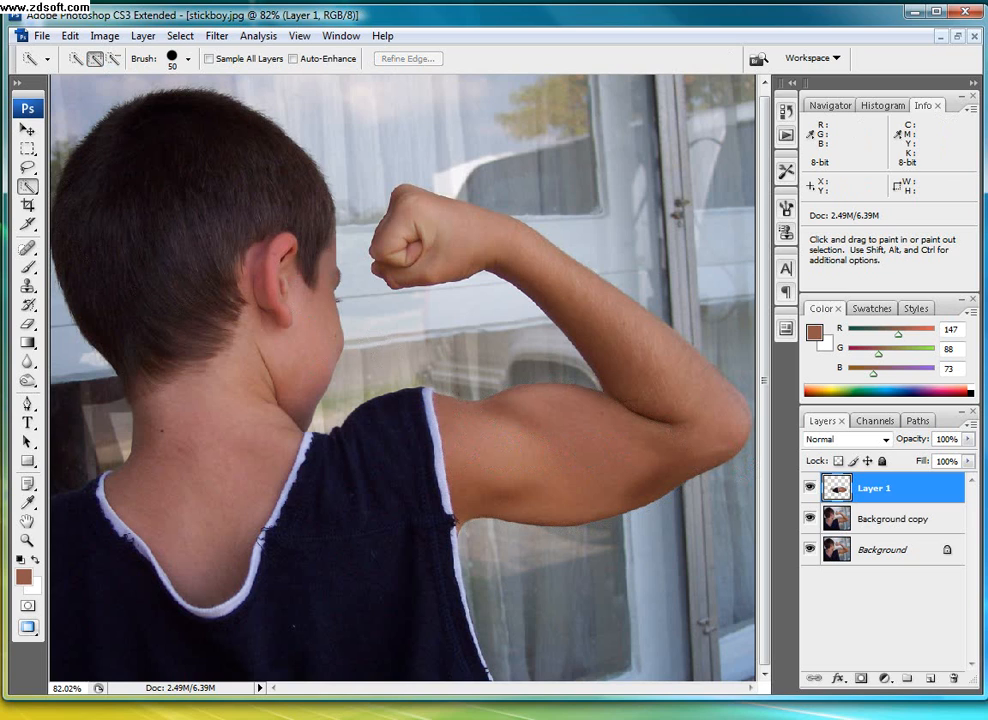
Merge Layer 1 and Background copy into a single layer above the Background.
left_click(893, 519, "shift")
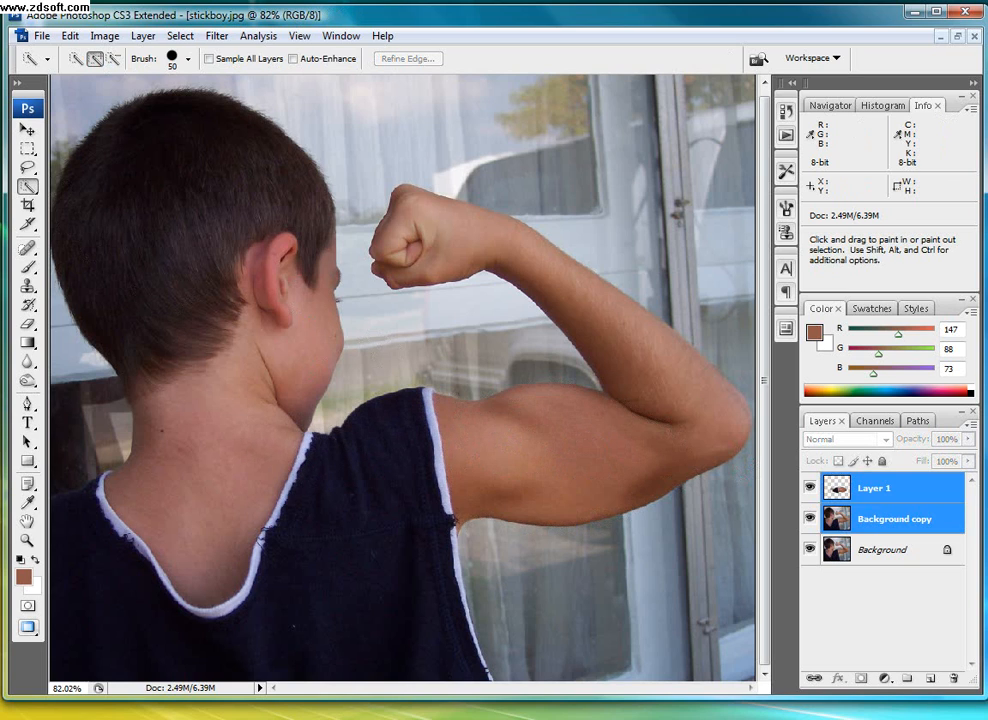
right_click(893, 516)
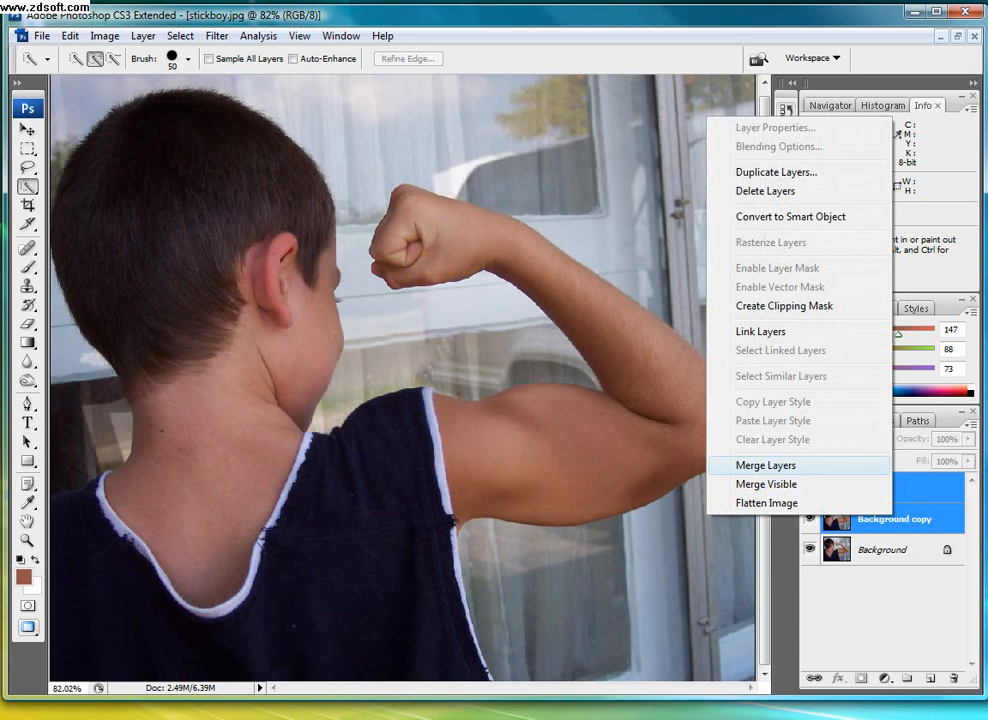
left_click(143, 36)
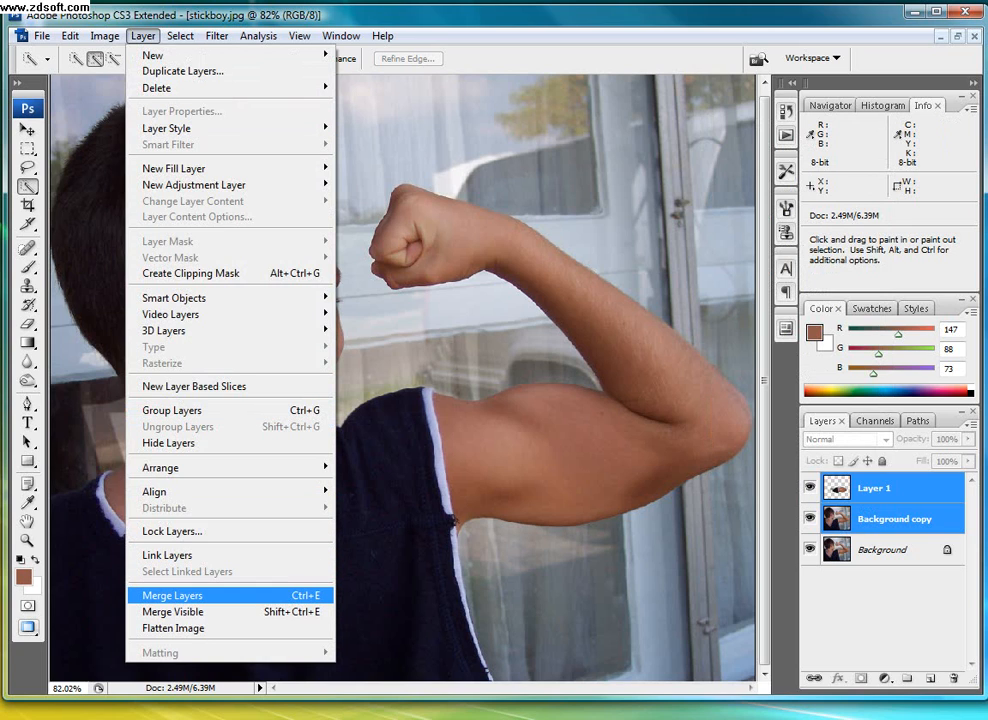
left_click(175, 595)
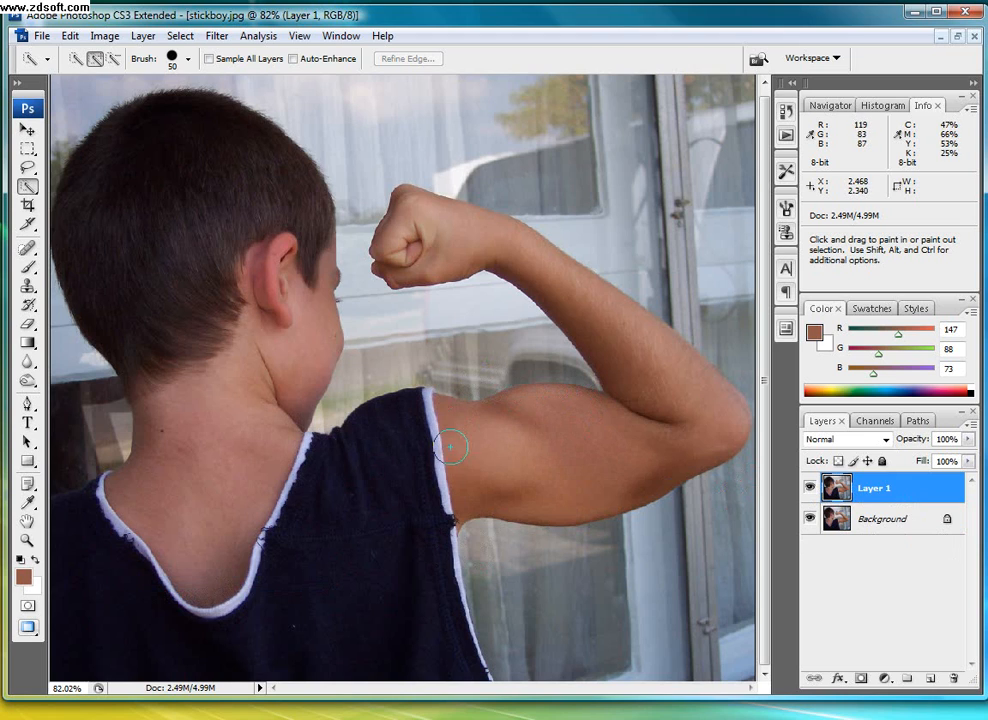
Select the forearm and fist on the merged layer with Quick Selection, subtracting the window area behind the elbow.
mouse_move(386, 463)
left_mouse_down()
mouse_move(440, 440)
mouse_move(613, 436)
mouse_move(666, 408)
mouse_move(728, 398)
mouse_move(661, 403)
left_mouse_up()
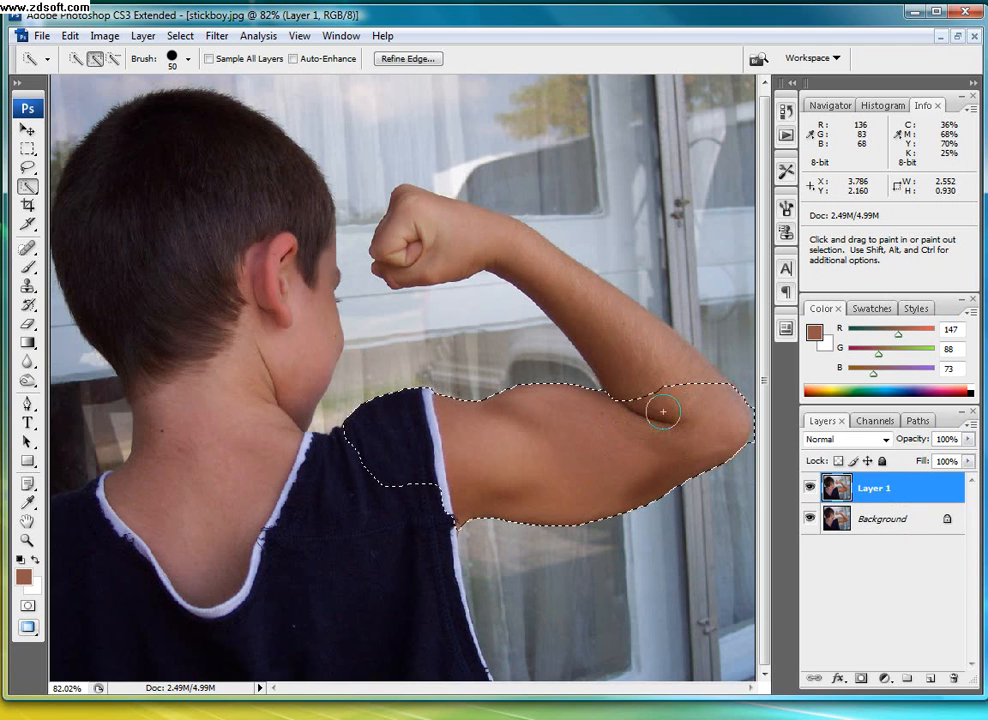
key("ctrl+d")
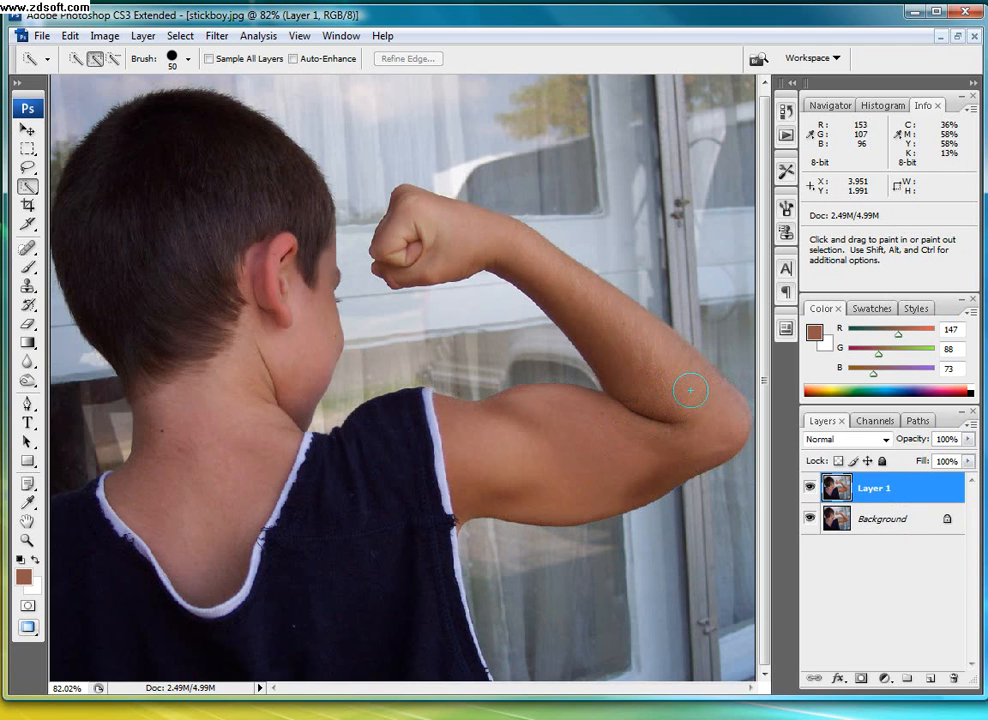
mouse_move(697, 401)
left_mouse_down()
mouse_move(580, 274)
mouse_move(548, 270)
mouse_move(400, 200)
left_mouse_up()
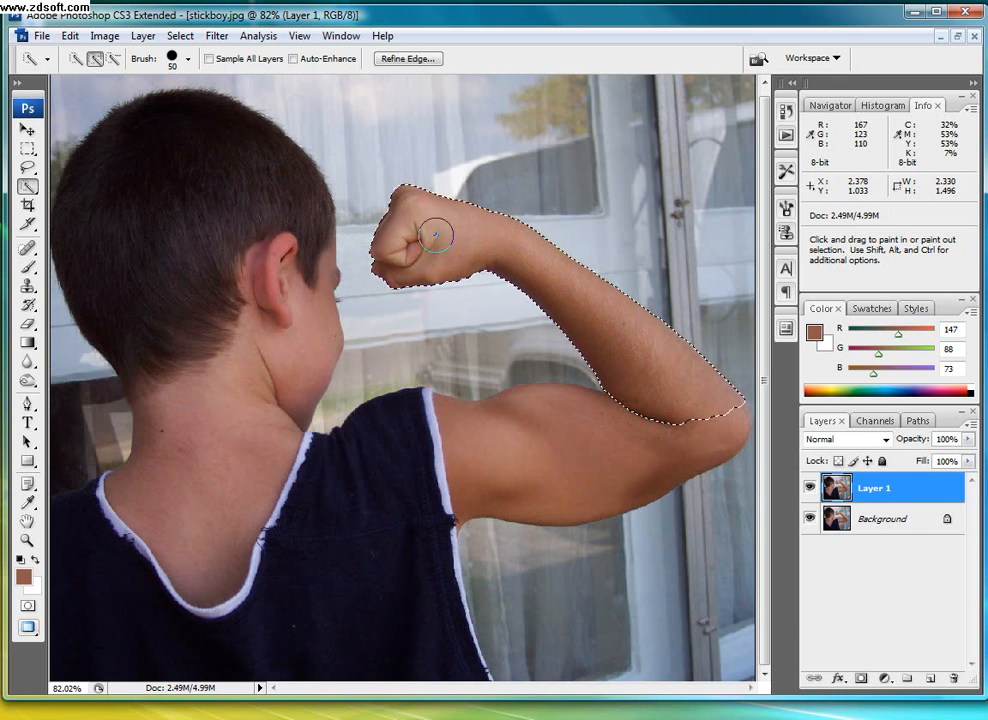
left_click_drag(710, 379, 724, 323)
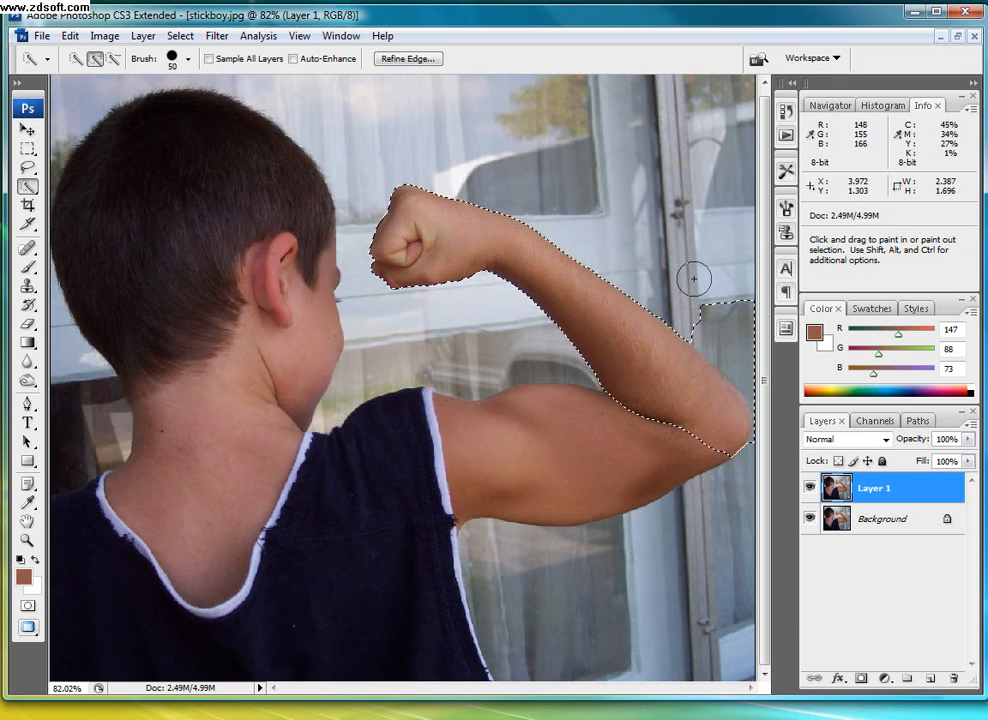
key("alt")
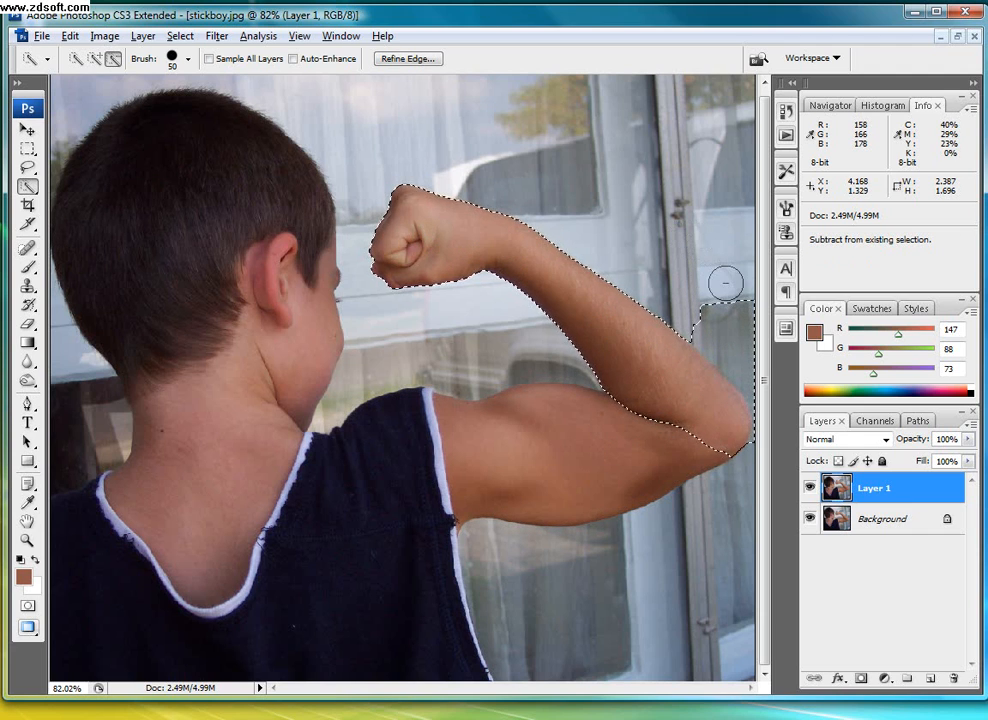
left_click(723, 318)
left_click(734, 329, "alt")
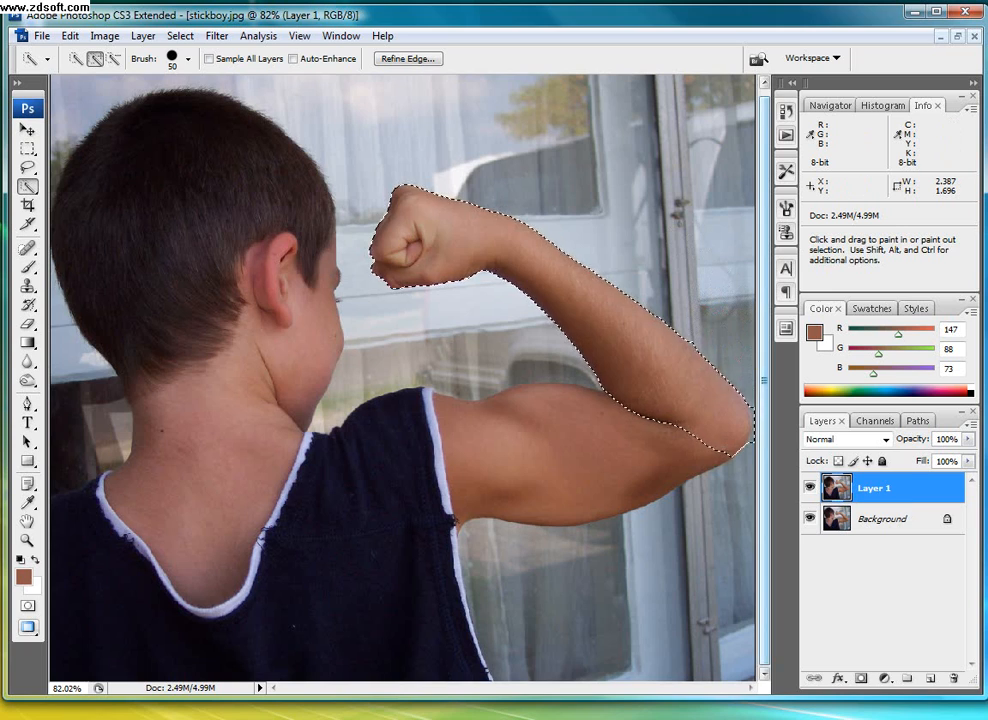
Refine the selection edge around the elbow with the Quick Selection brush reduced to size 15.
left_click_drag(764, 362, 764, 356)
scroll(745, 419, "up", 5)
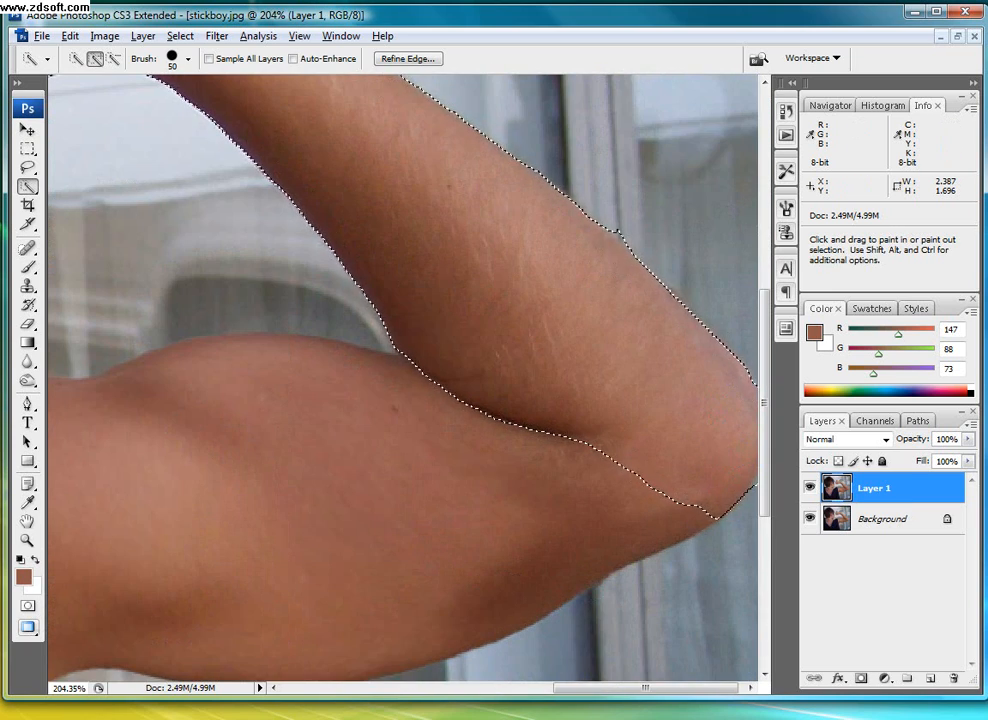
left_click_drag(650, 688, 658, 688)
key("bracketleft")
key("bracketleft")
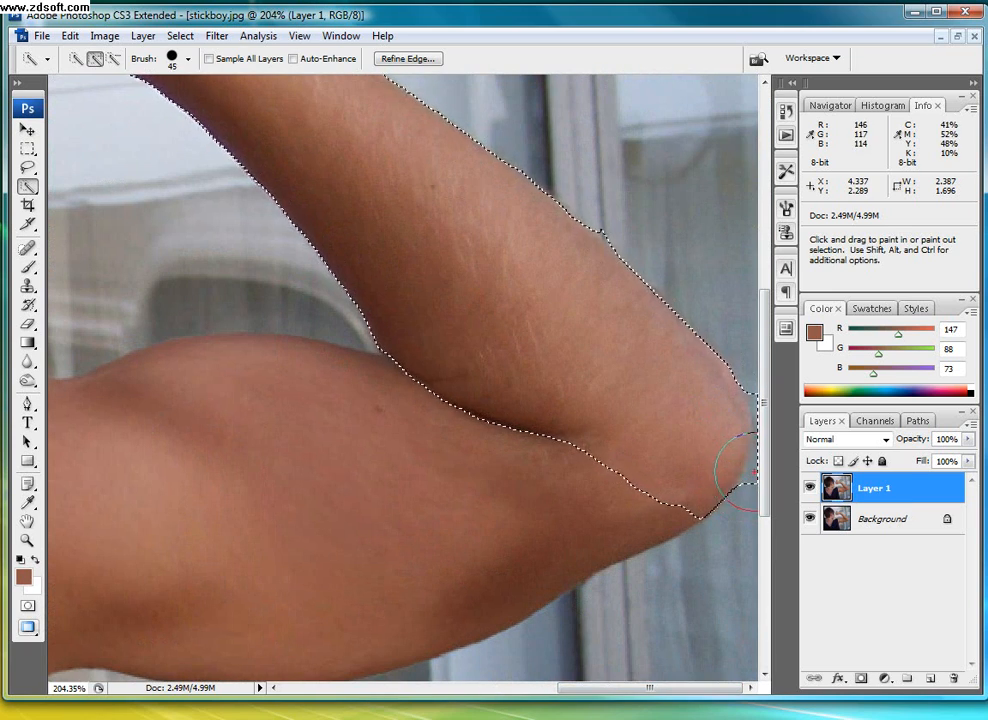
key("bracketleft")
key("bracketleft")
key("bracketleft")
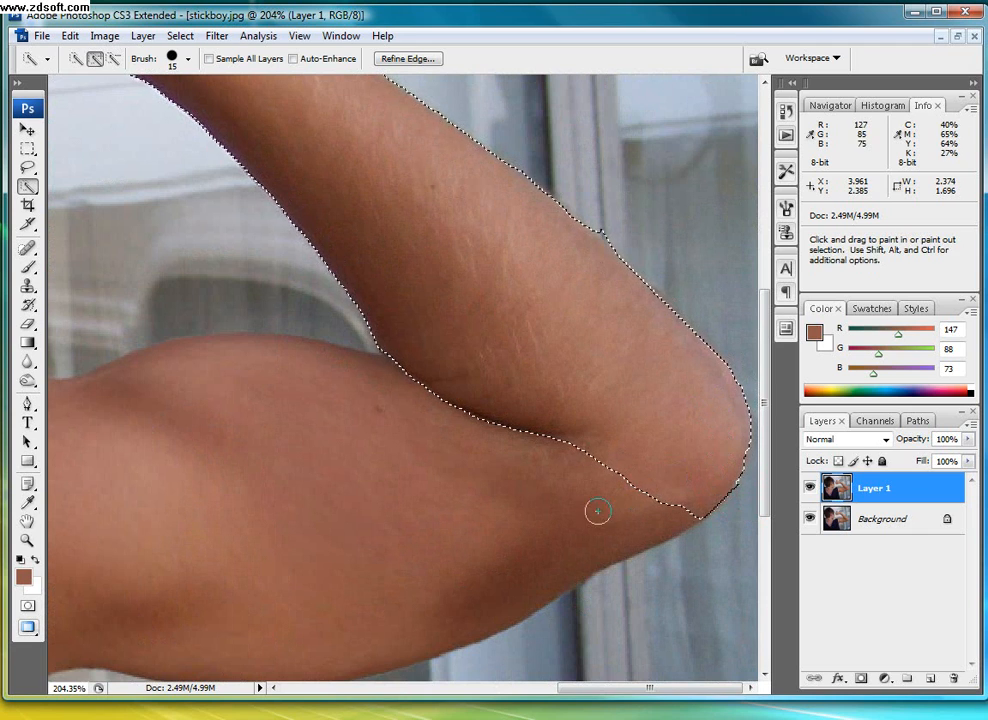
Copy the selected forearm and fist and paste them as a new layer.
scroll(593, 509, "down", 4)
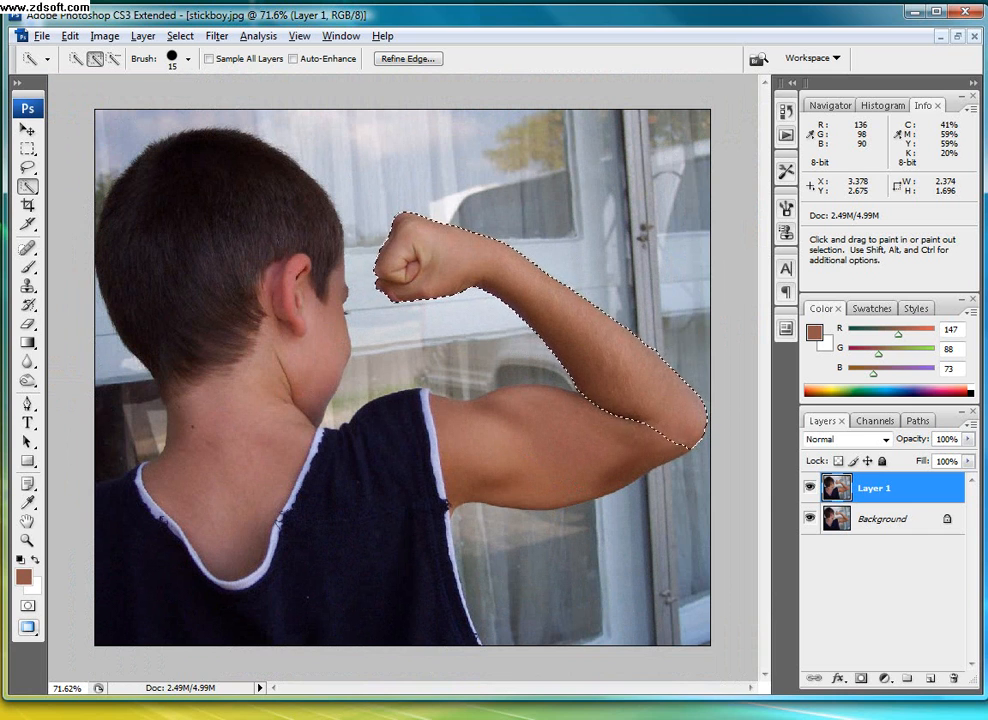
scroll(578, 451, "up", 3)
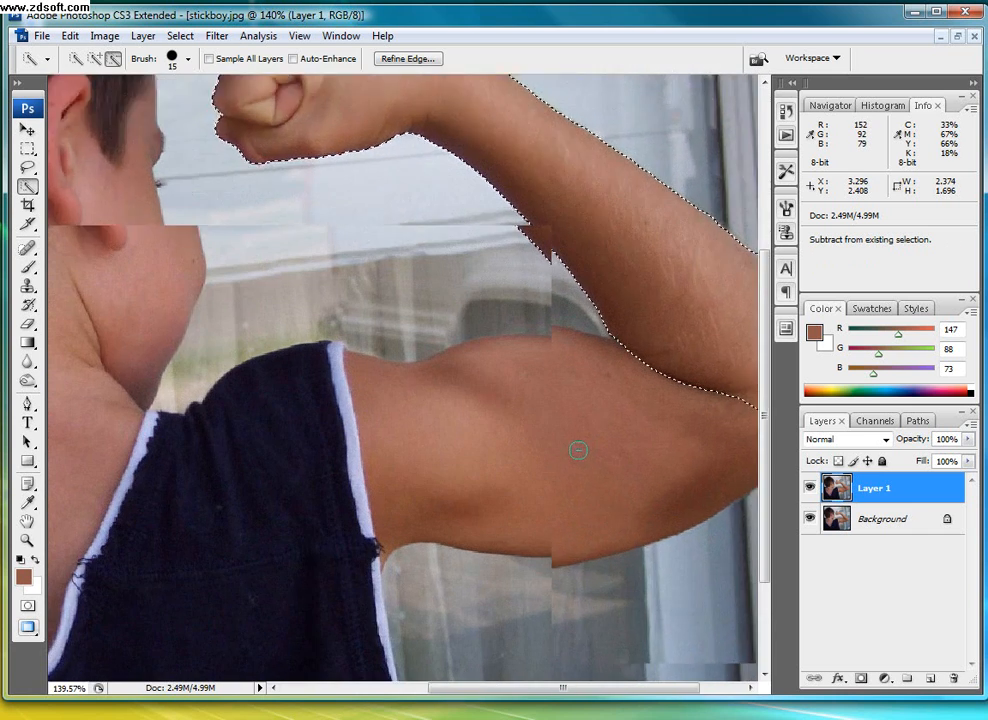
scroll(578, 451, "down", 3)
scroll(569, 441, "up", 1)
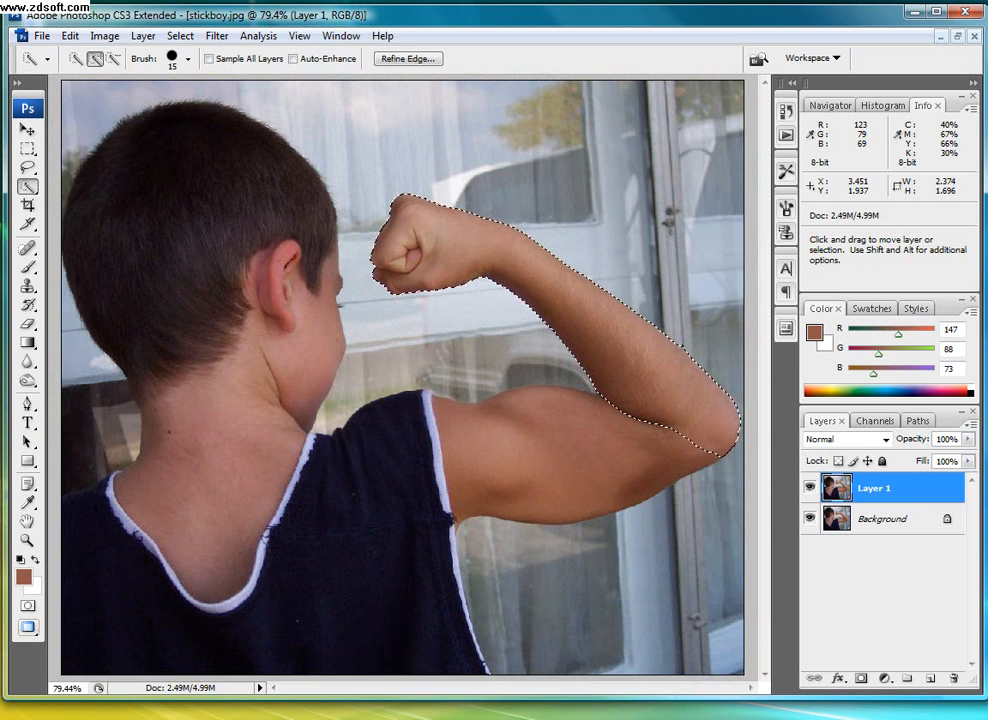
key("alt+e")
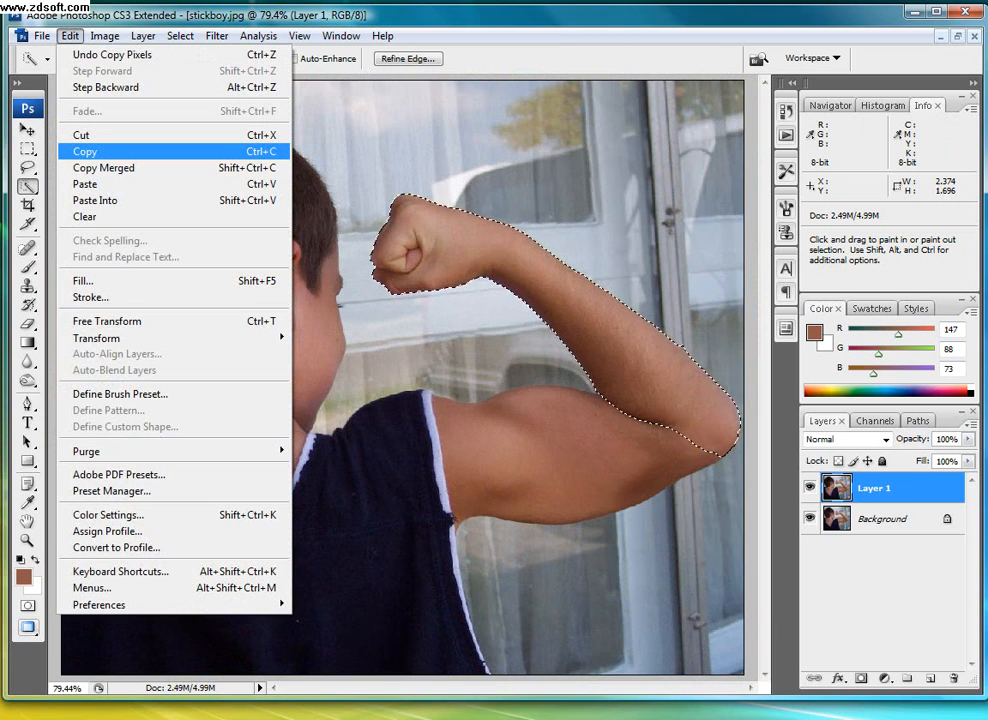
key("Down")
key("Down")
key("Return")
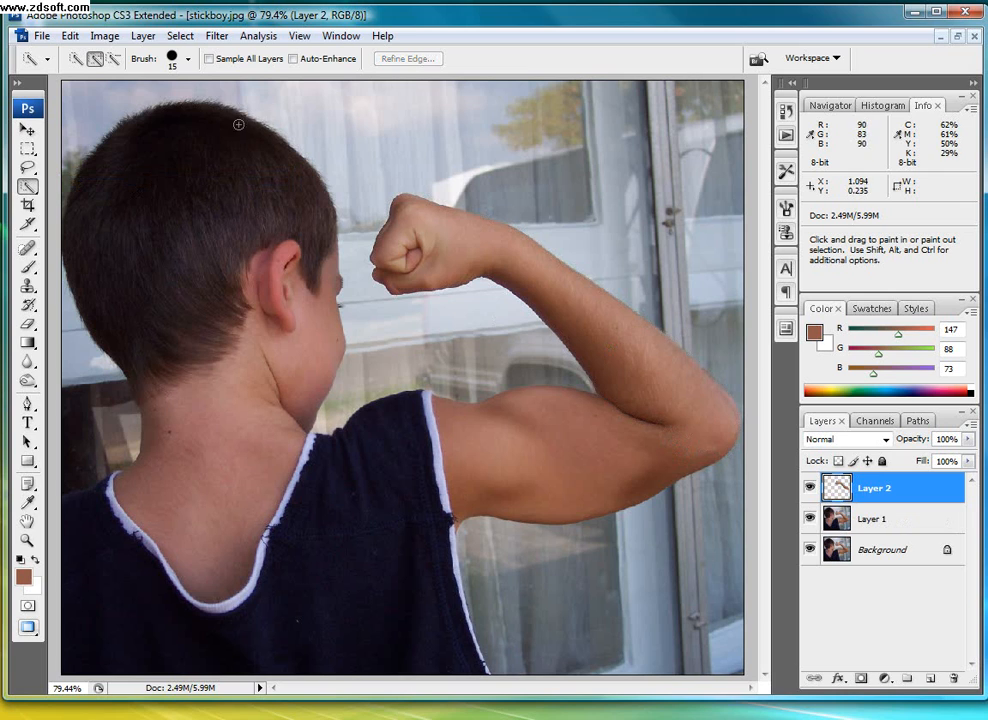
left_click(105, 35)
mouse_move(70, 35)
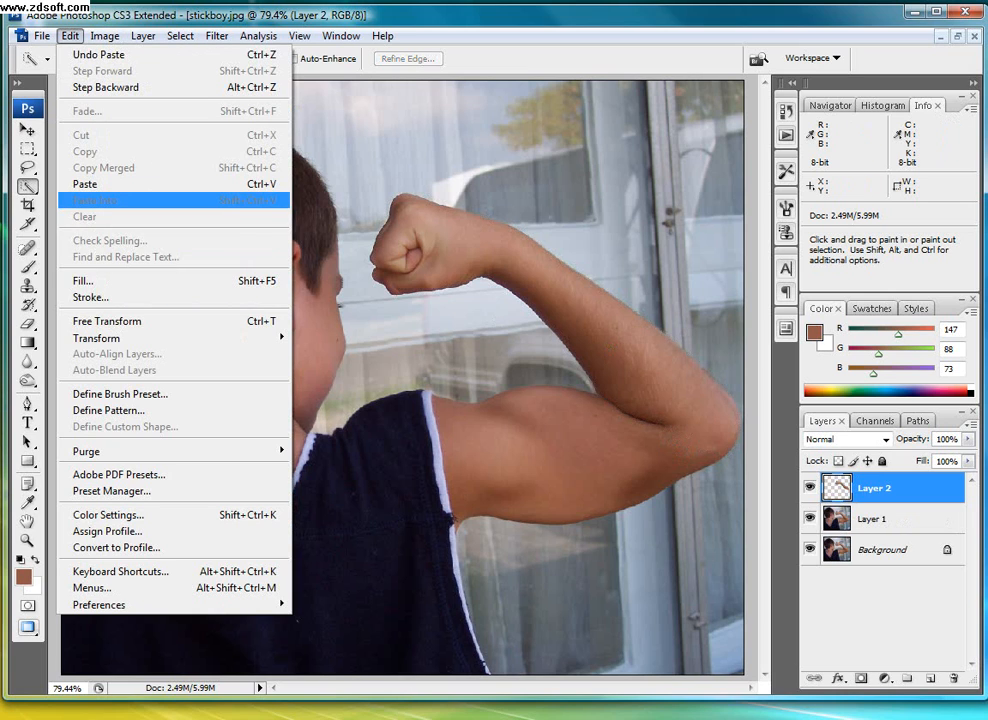
mouse_move(150, 338)
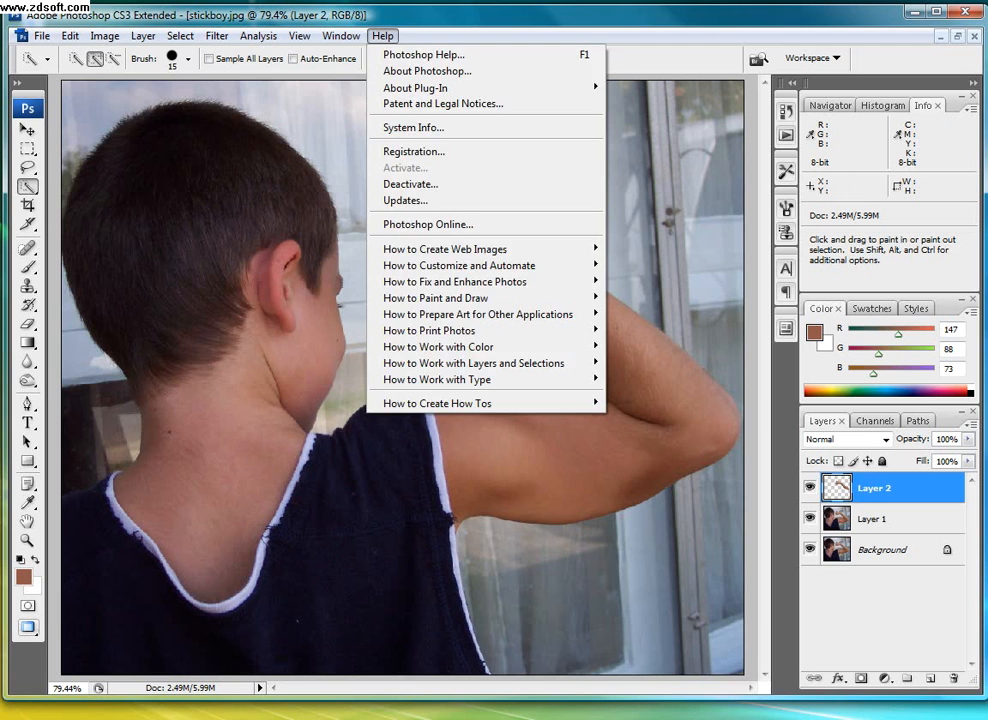
left_click(383, 36)
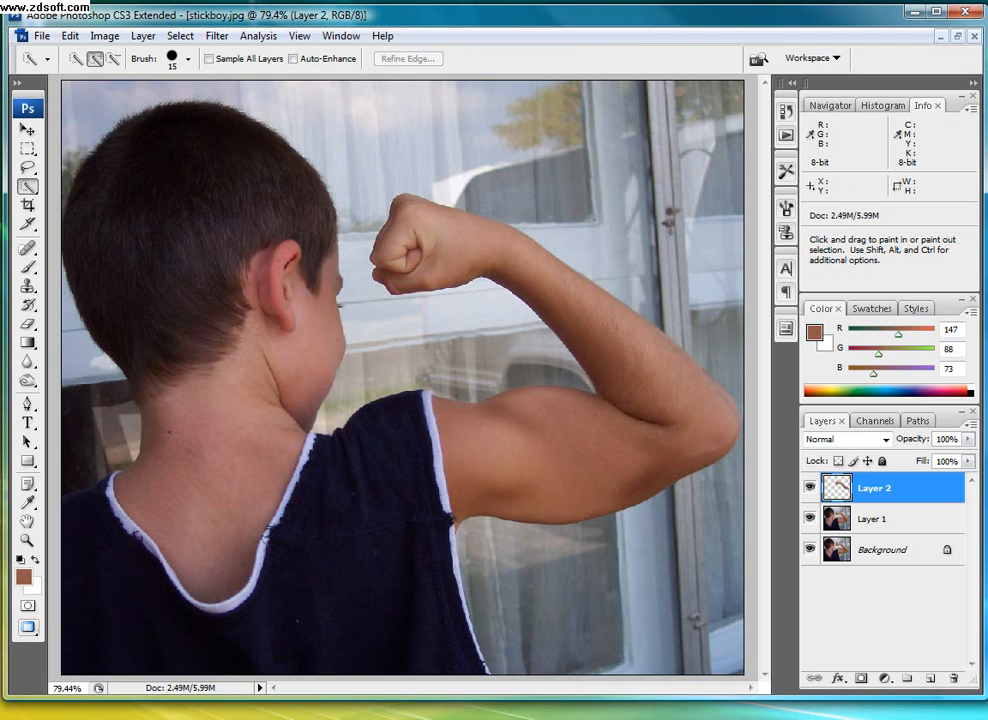
Scale the pasted forearm proportionally about its centre to 108.2% width and height with Free Transform.
key("ctrl+t")
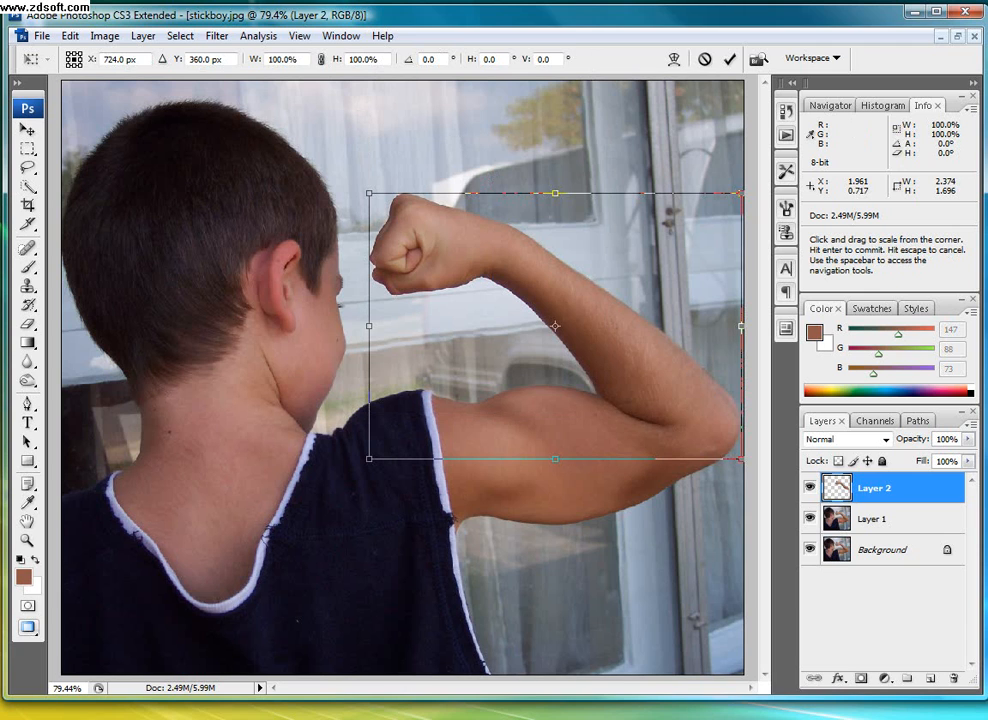
left_click_drag(370, 193, 334, 117)
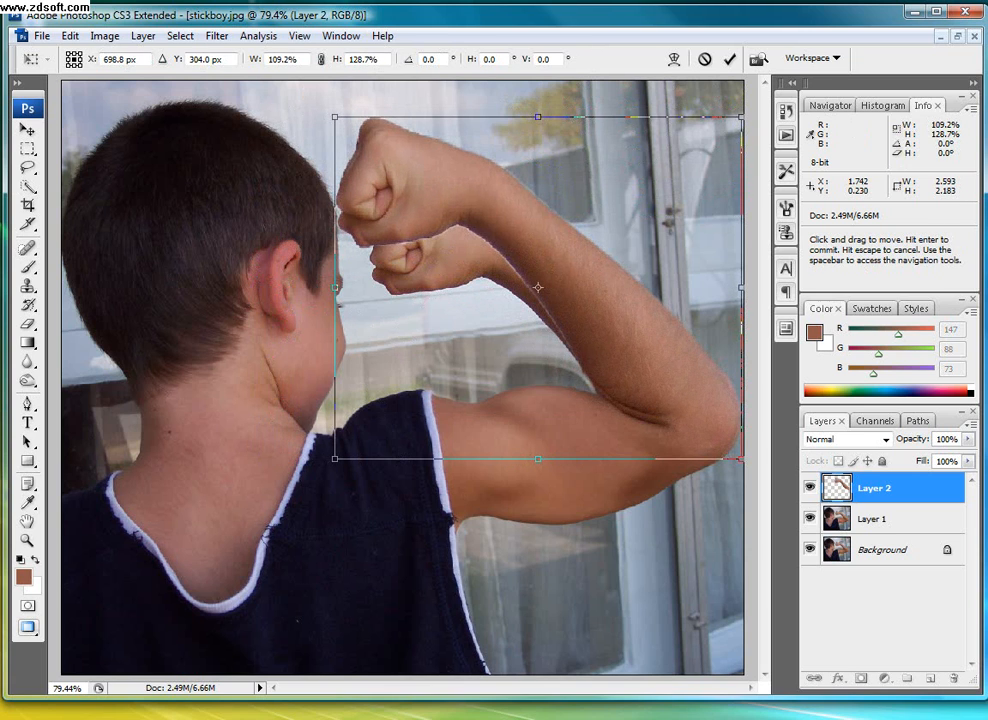
key("ctrl+z")
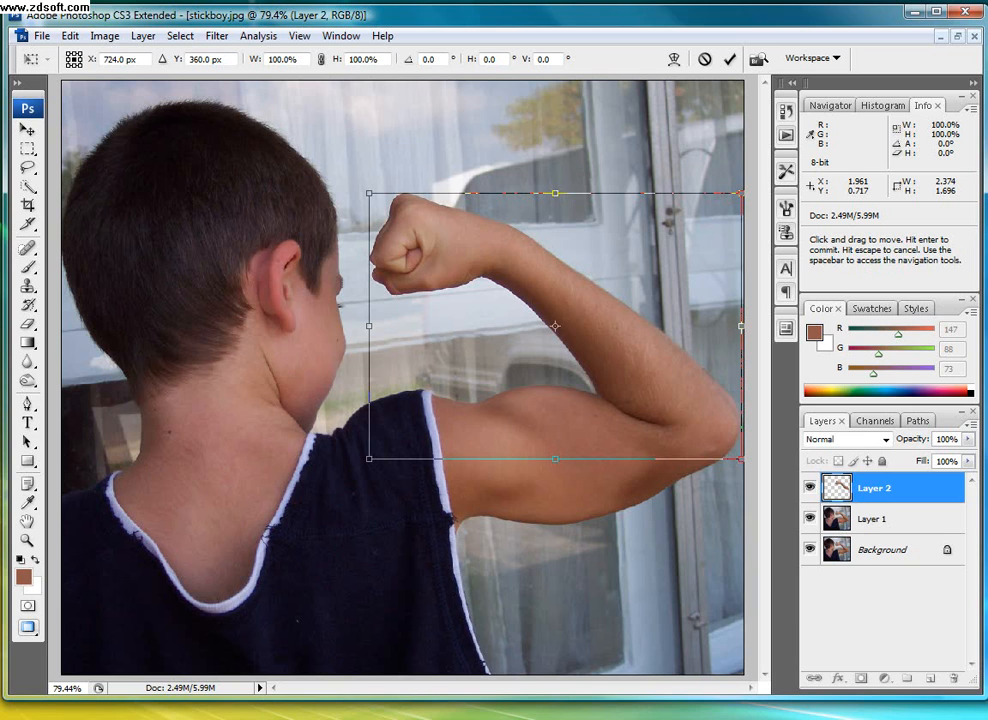
left_click_drag(741, 193, 756, 183)
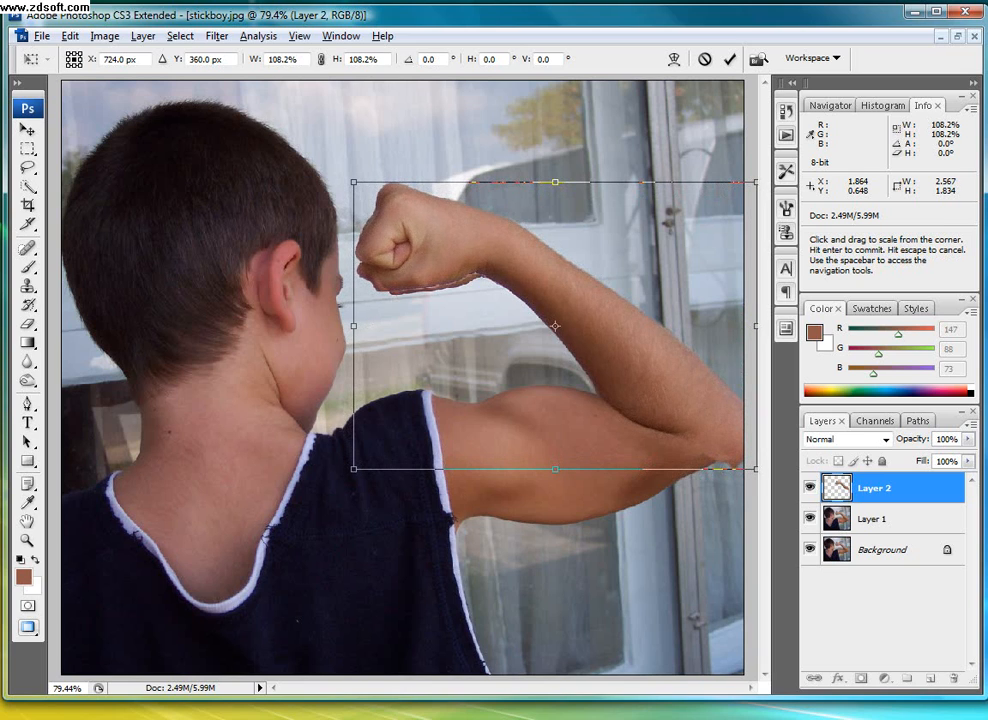
Nudge the enlarged forearm down and slightly right to X 725.3 px, Y 368.8 px and apply the transform.
key("Down")
key("Down")
key("Down")
key("Down")
key("Down")
key("Down")
key("Down")
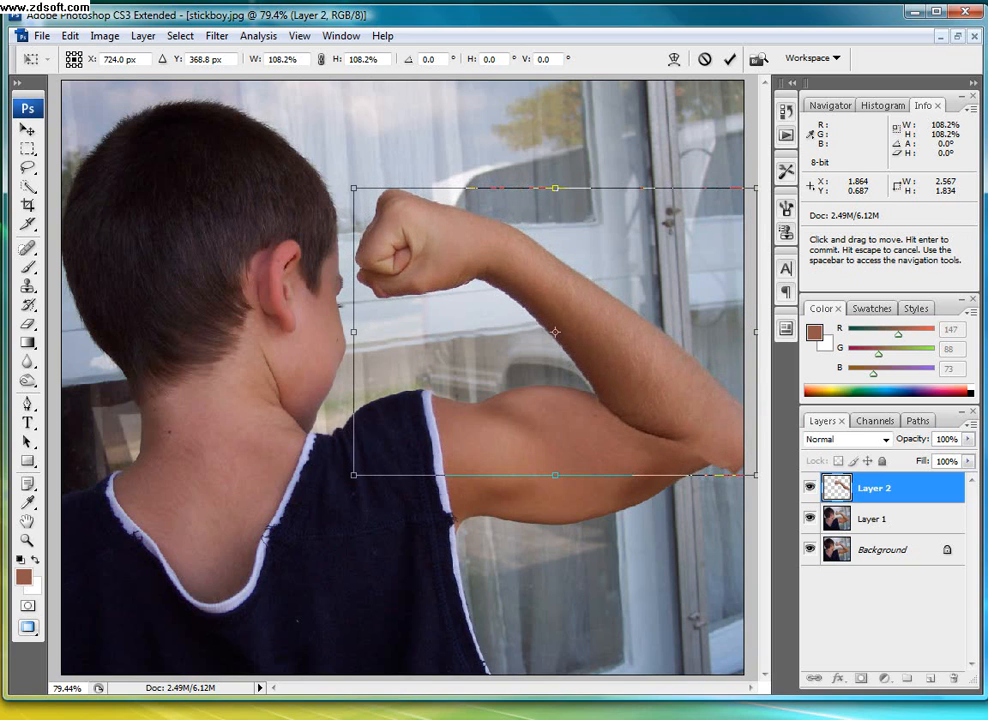
key("Right")
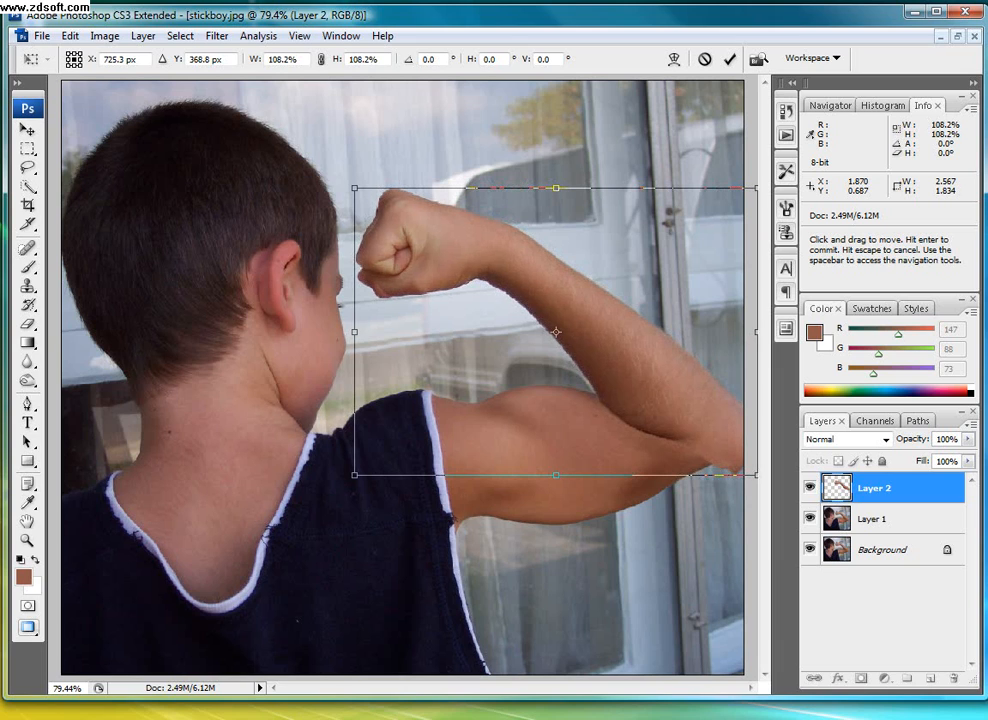
key("Return")
Erase the overhanging elbow of the enlarged forearm with the Eraser at brush size 35 and 100% opacity, blending it into the arm below.
key("w")
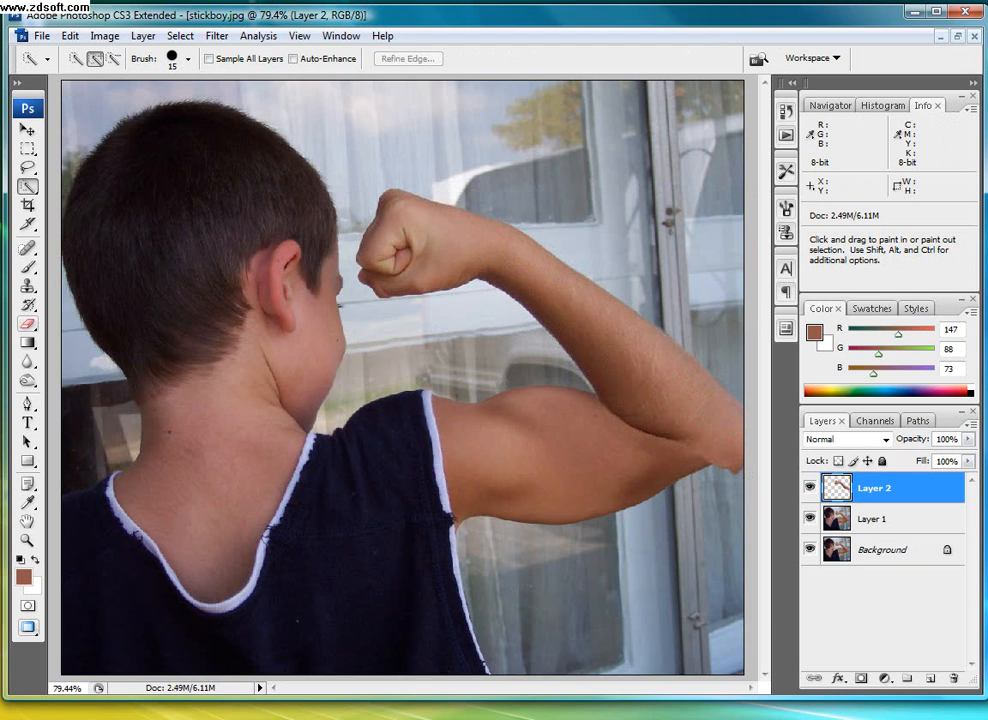
key("e")
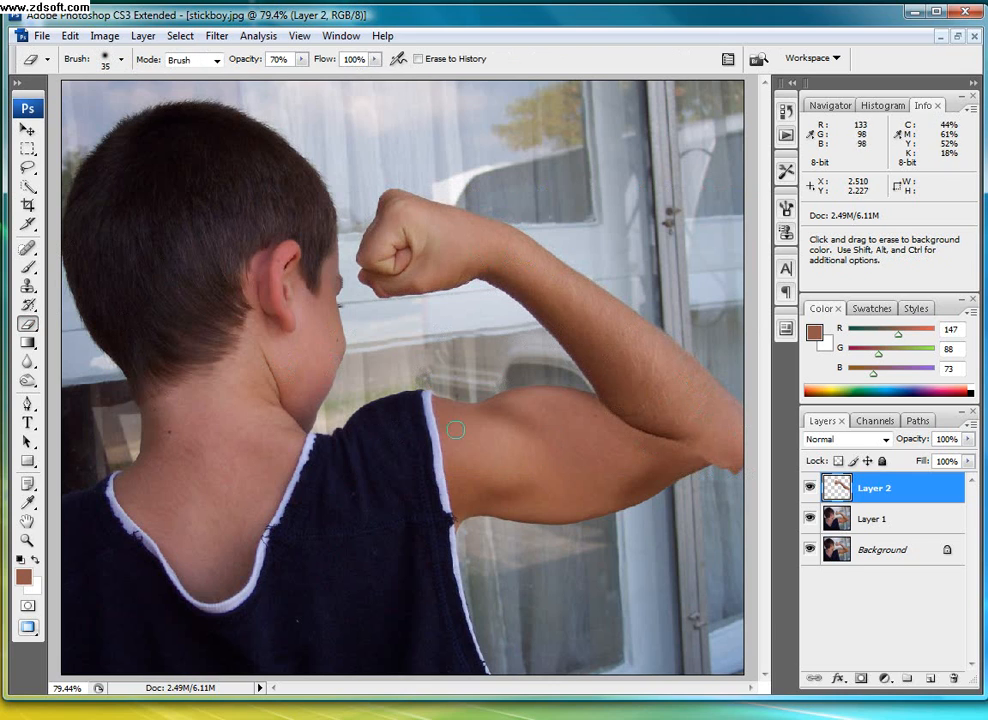
mouse_move(710, 473)
left_mouse_down()
mouse_move(740, 458)
mouse_move(745, 415)
left_mouse_up()
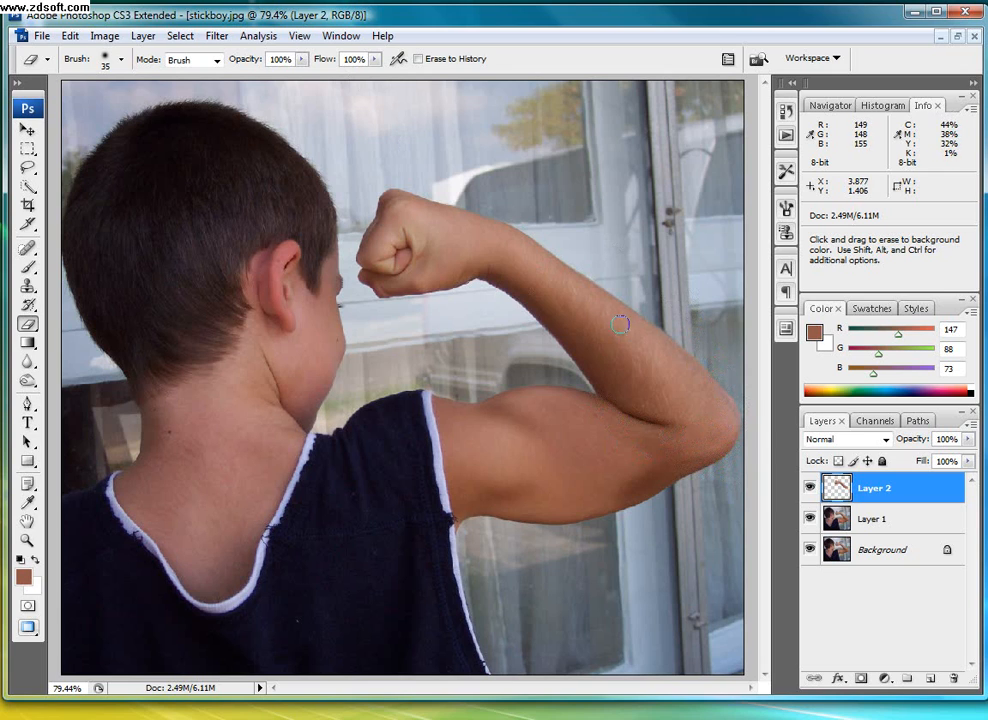
Compare the arm with and without the enlarged forearm, leaving Layer 2 shown.
left_click(810, 488)
left_click(810, 488)
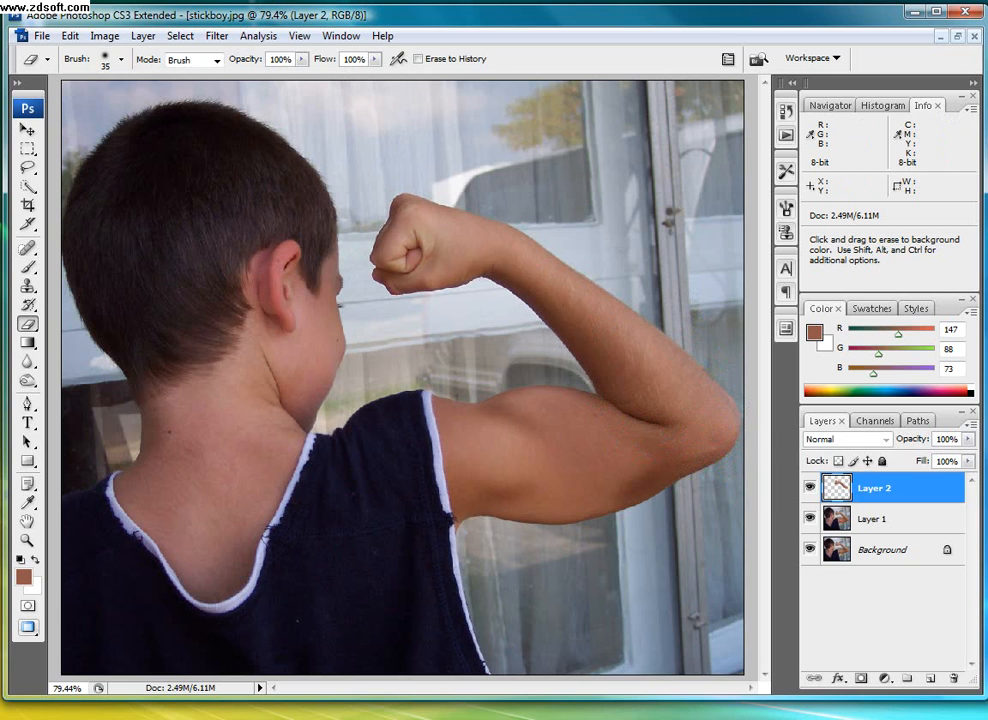
left_click(810, 488)
left_click(810, 488)
left_click(810, 488)
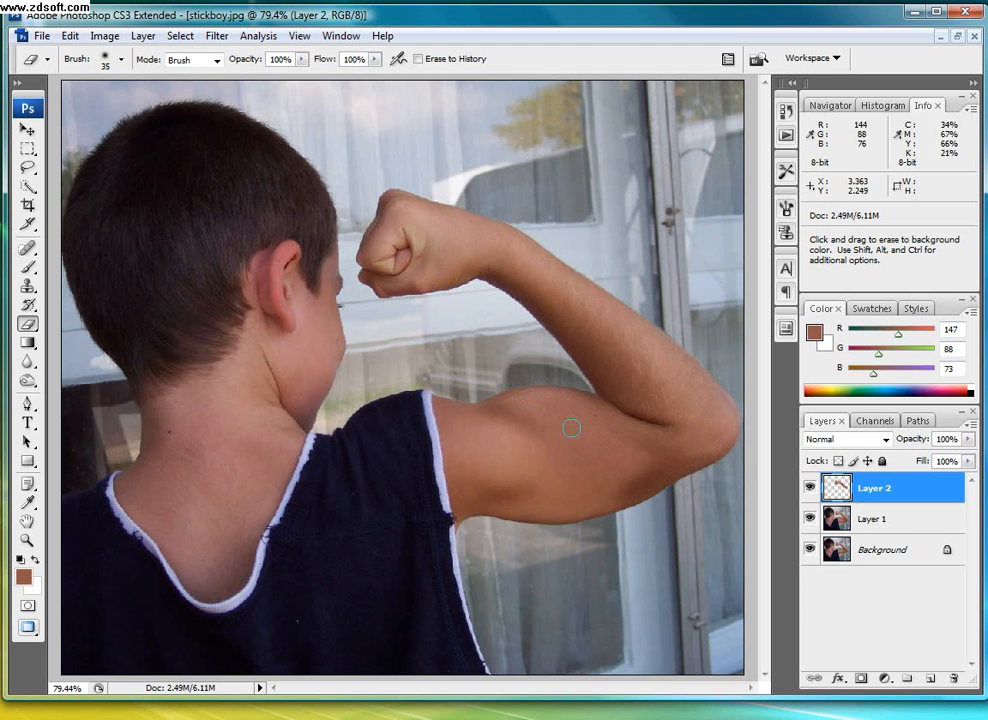
Merge Layer 2 with Layer 1 and compare the merged arm with the original Background.
scroll(571, 454, "down", 1)
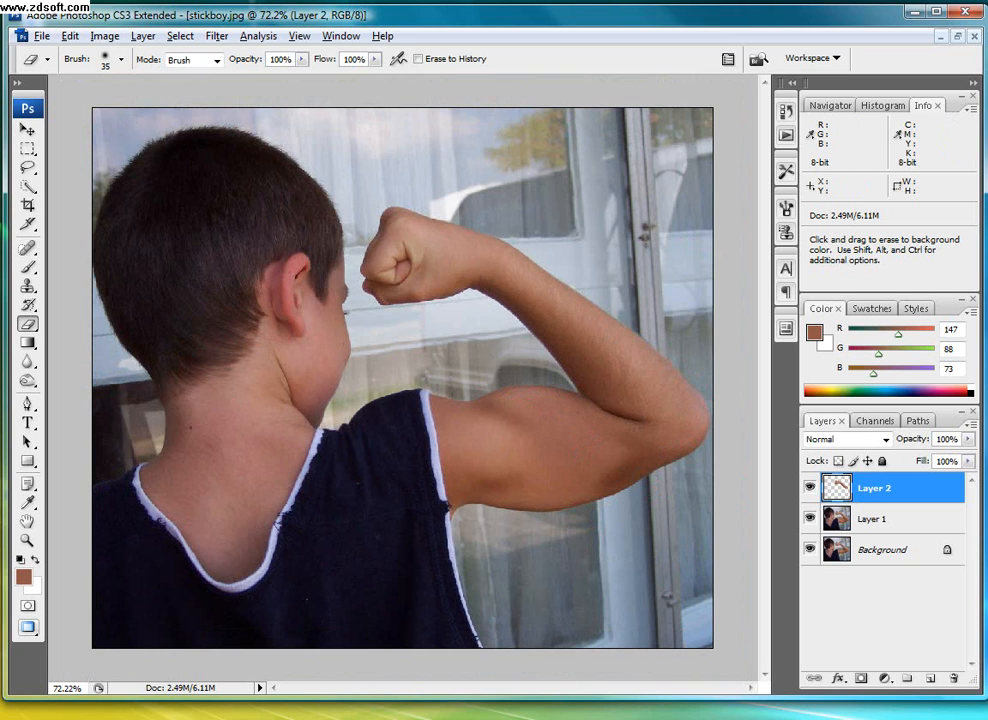
left_click(900, 519, "shift")
right_click(900, 519)
left_click(761, 467)
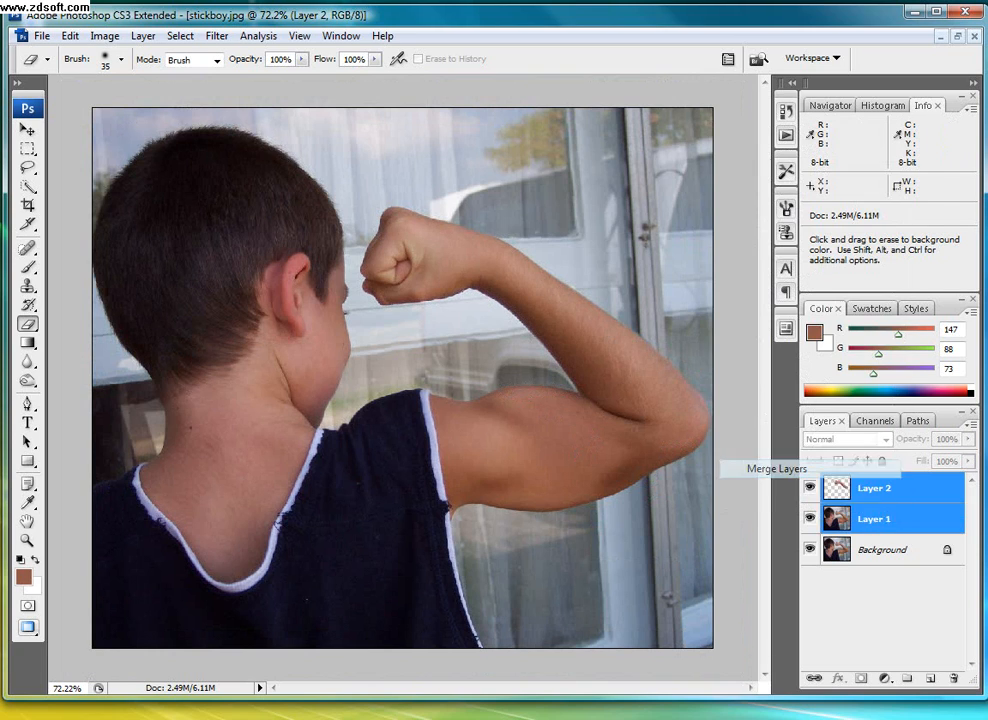
left_click(810, 488)
left_click(810, 488)
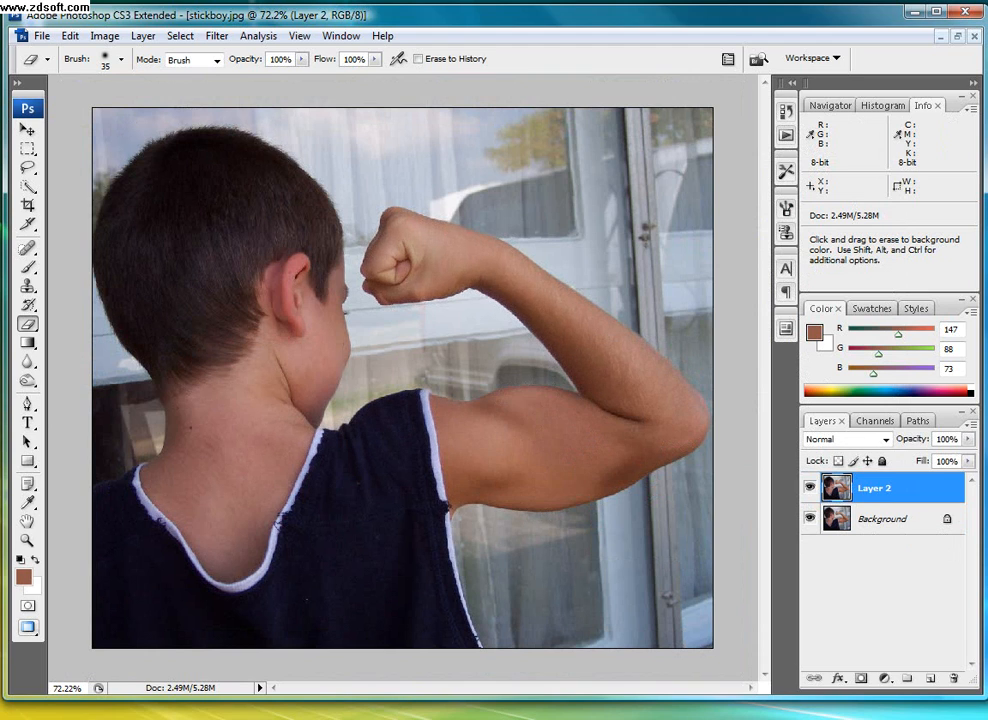